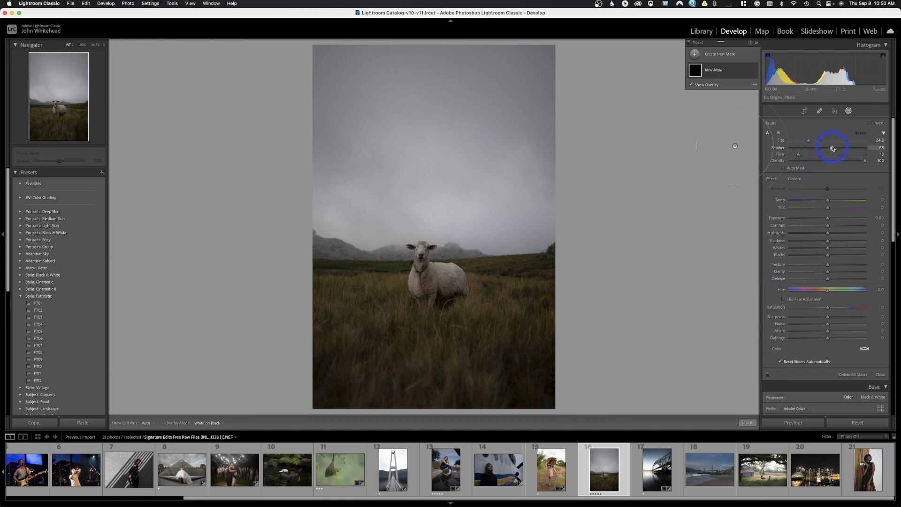
Step: Try brush feather values of 35 and 63 while resizing the brush over the grass, ending at size 9
drag(832, 148, 816, 148)
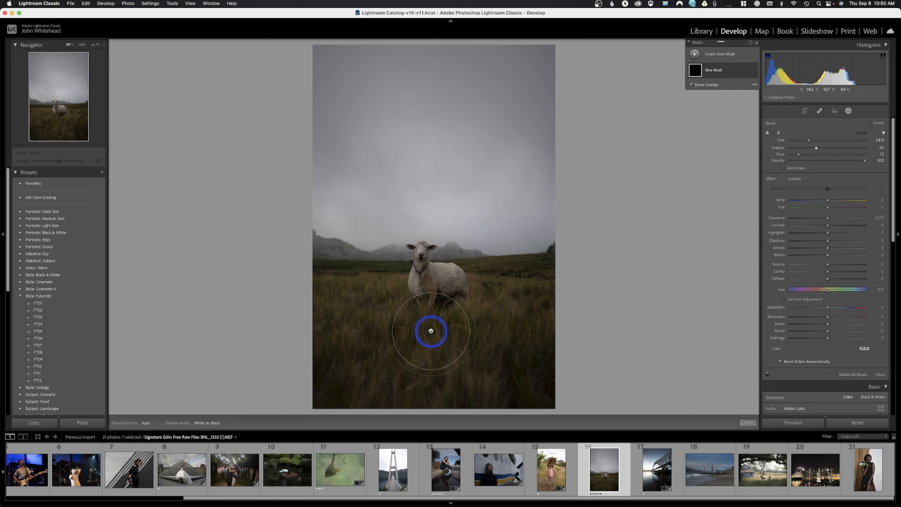
scroll(431, 331, down, 10)
scroll(397, 297, up, 2)
drag(816, 148, 836, 149)
scroll(431, 336, up, 6)
scroll(432, 335, up, 1)
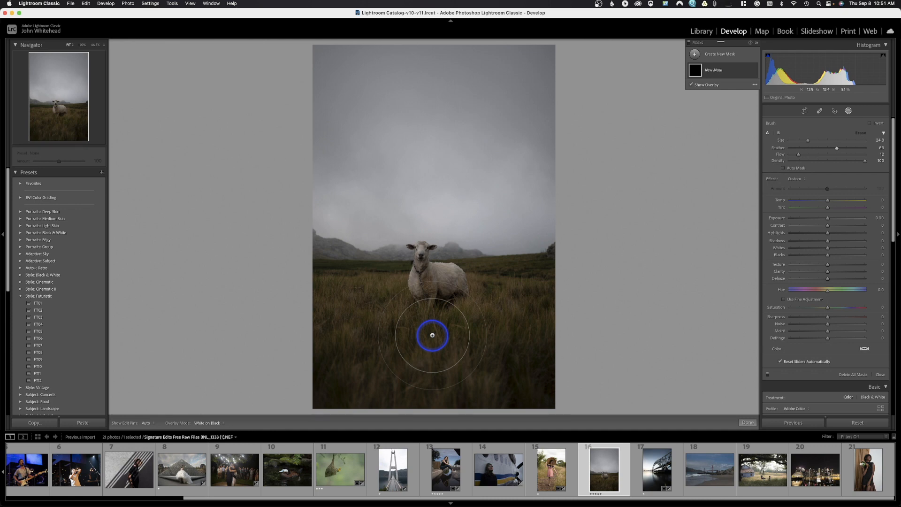
scroll(432, 335, down, 5)
scroll(424, 259, down, 1)
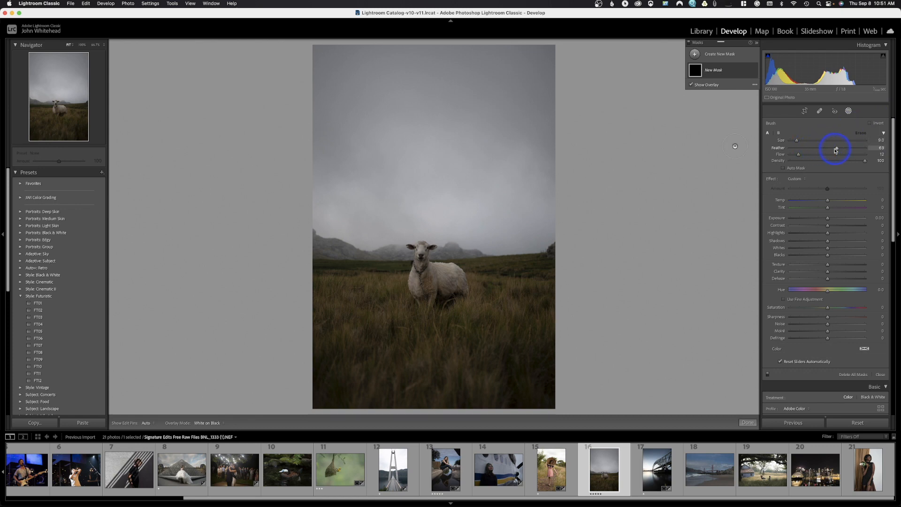
Step: Set the brush to size 18, feather 51, flow 100 and density 100
drag(836, 149, 867, 149)
scroll(430, 335, up, 4)
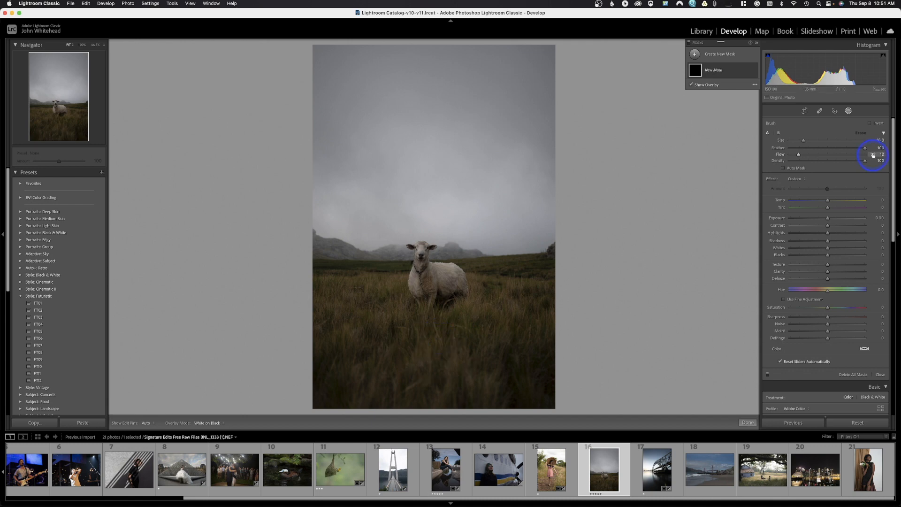
drag(865, 148, 827, 154)
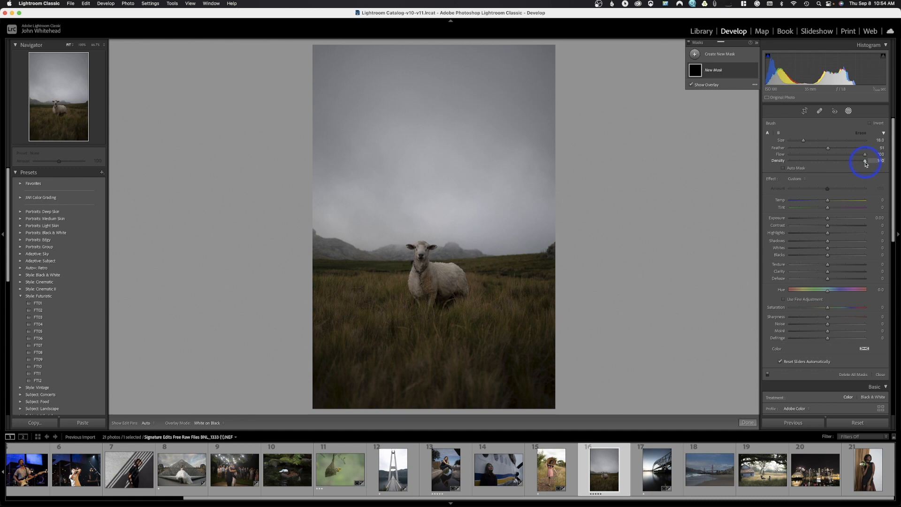
drag(865, 161, 874, 162)
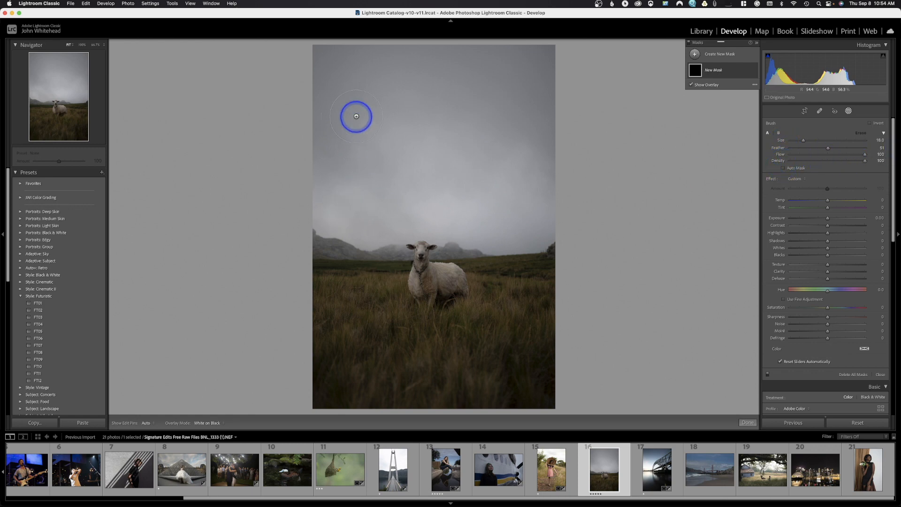
Step: Paint a full-density vertical stroke down the photo's left side and a second area beside it at brush density 53
drag(357, 115, 368, 289)
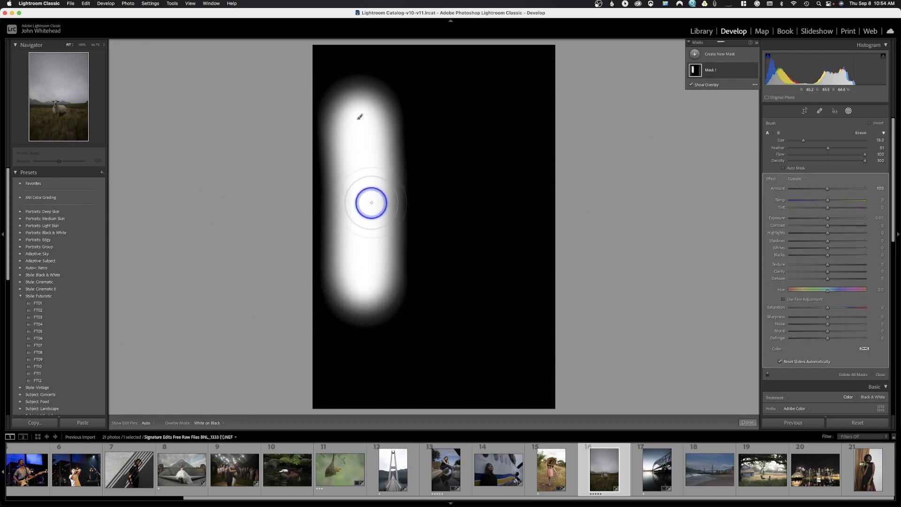
mouse_move(687, 70)
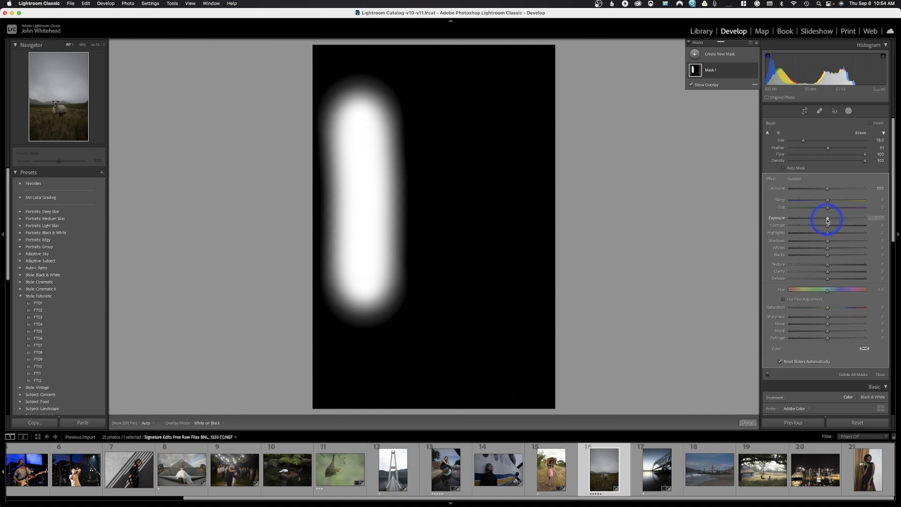
mouse_move(827, 221)
mouse_down()
mouse_move(847, 219)
mouse_move(827, 219)
mouse_up()
drag(867, 163, 829, 167)
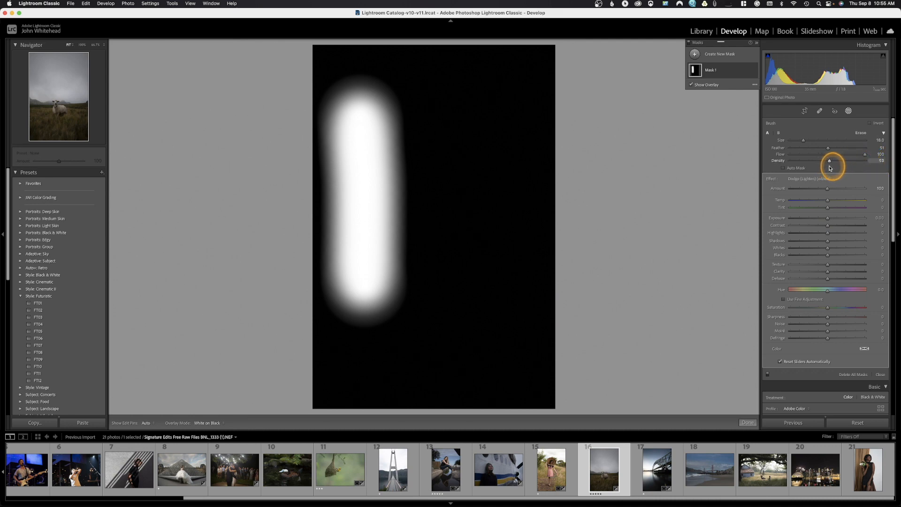
mouse_move(454, 114)
mouse_down()
mouse_move(464, 262)
mouse_move(470, 144)
mouse_move(479, 269)
mouse_move(459, 160)
mouse_move(459, 236)
mouse_move(468, 176)
mouse_move(481, 177)
mouse_move(486, 236)
mouse_move(462, 199)
mouse_up()
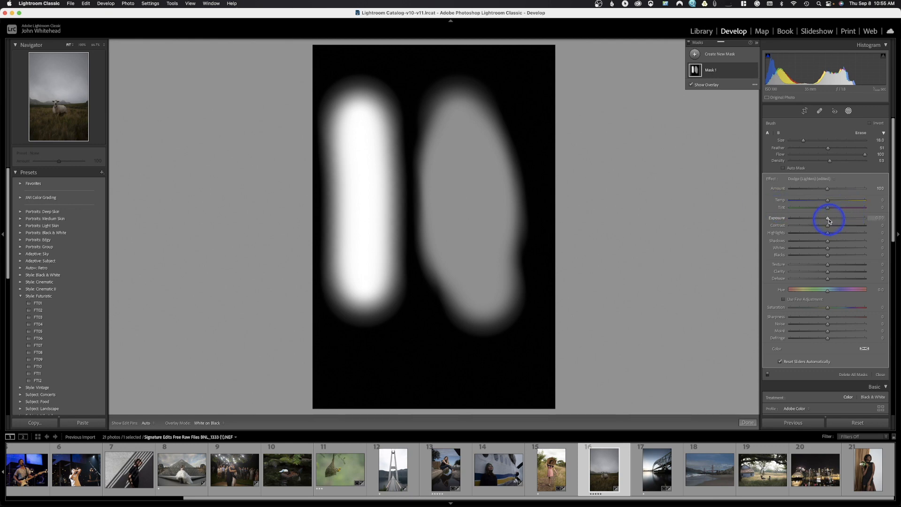
Step: Set the mask's exposure to 1.80, test a brush density of about 29 on the foreground grass, and reset the photo
drag(828, 219, 845, 218)
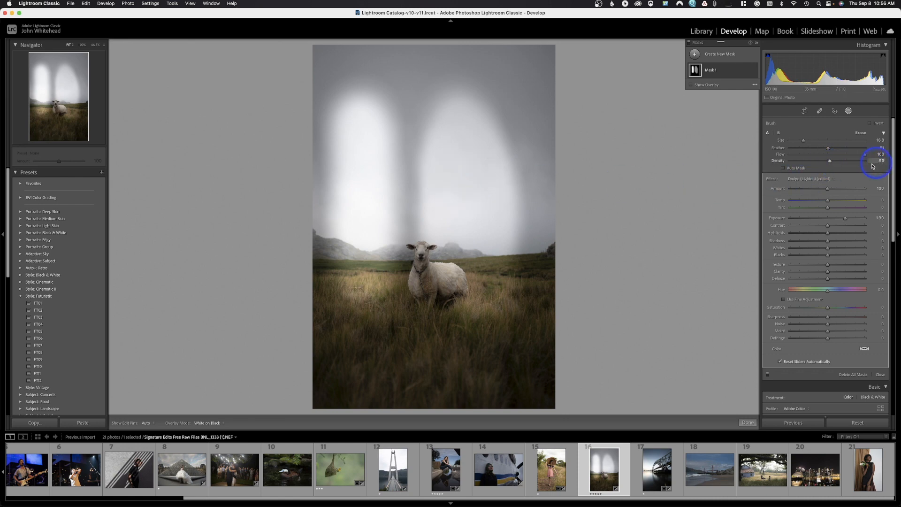
click(812, 161)
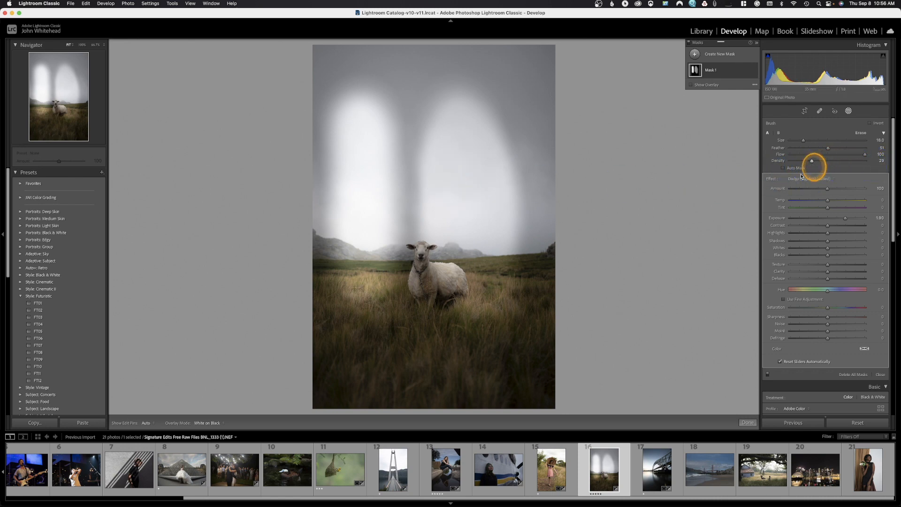
click(428, 367)
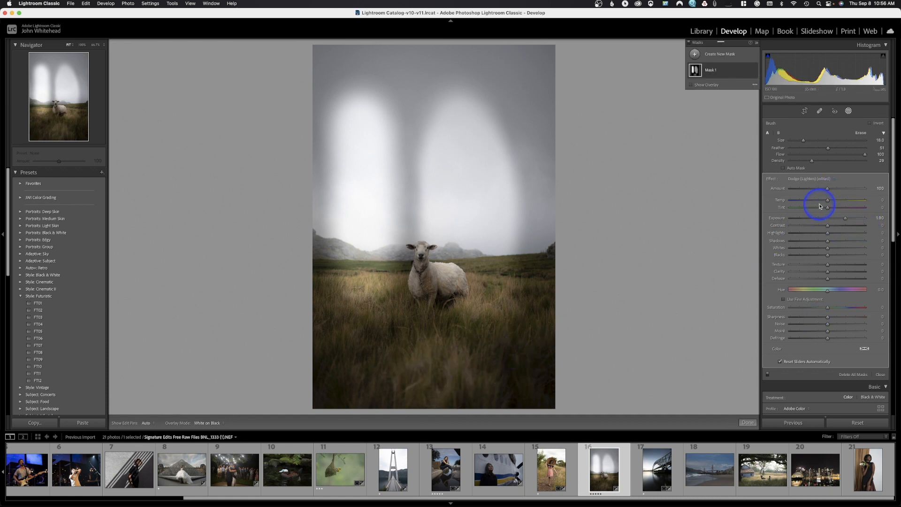
click(868, 421)
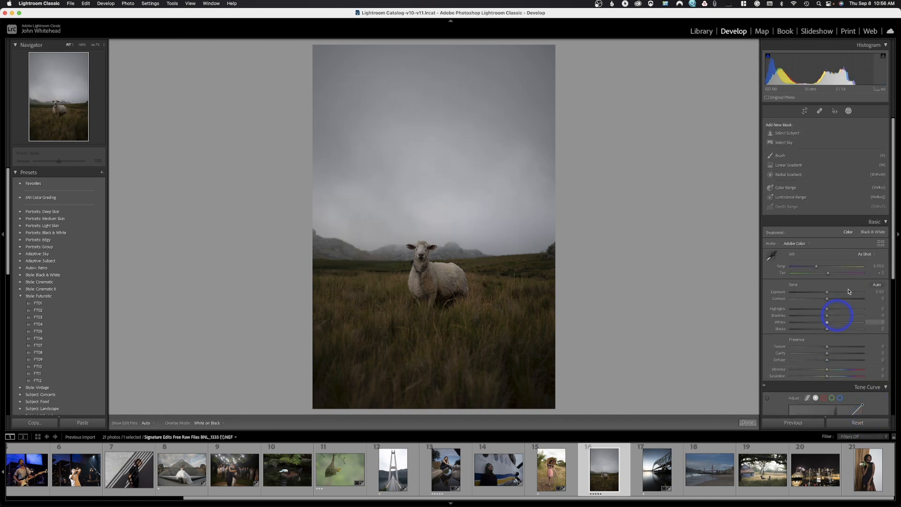
Step: Start a new brush mask at density 100 and paint a vertical stroke down the photo's left side
click(802, 155)
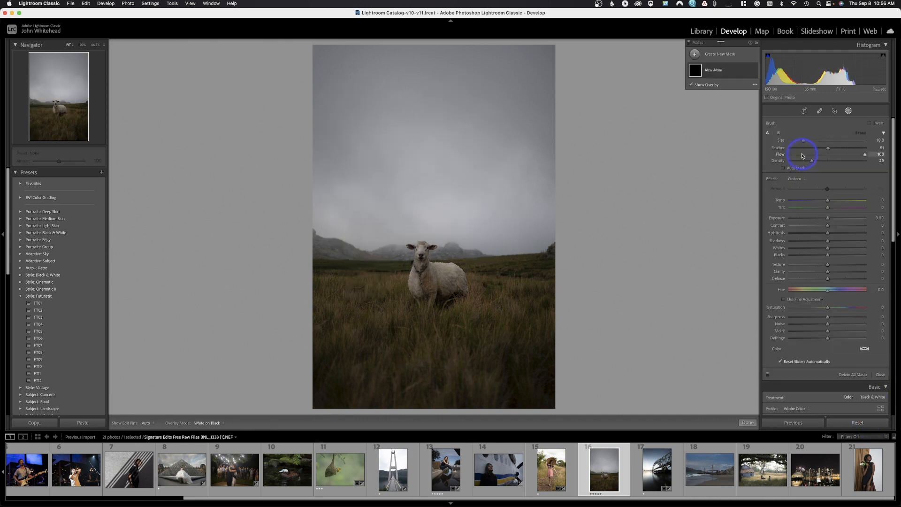
mouse_move(811, 161)
mouse_down()
mouse_move(898, 162)
mouse_move(860, 158)
mouse_up()
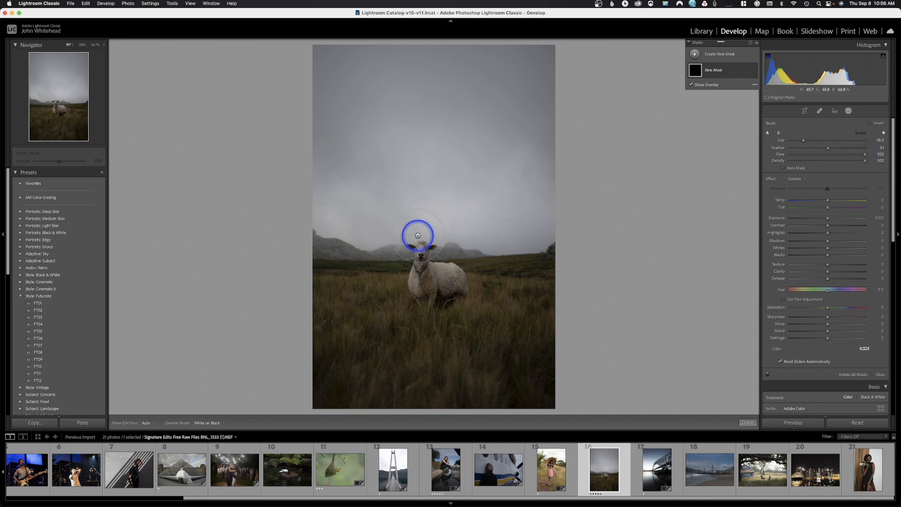
drag(370, 136, 370, 253)
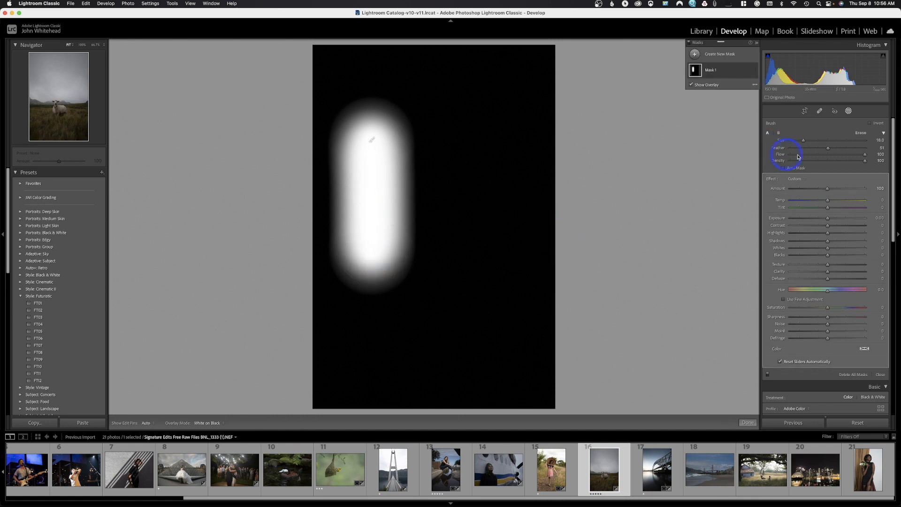
Step: Lower the brush flow to 9 and paint separate horizontal bands down the photo's right side and across the foreground
drag(865, 157, 796, 161)
drag(434, 88, 560, 93)
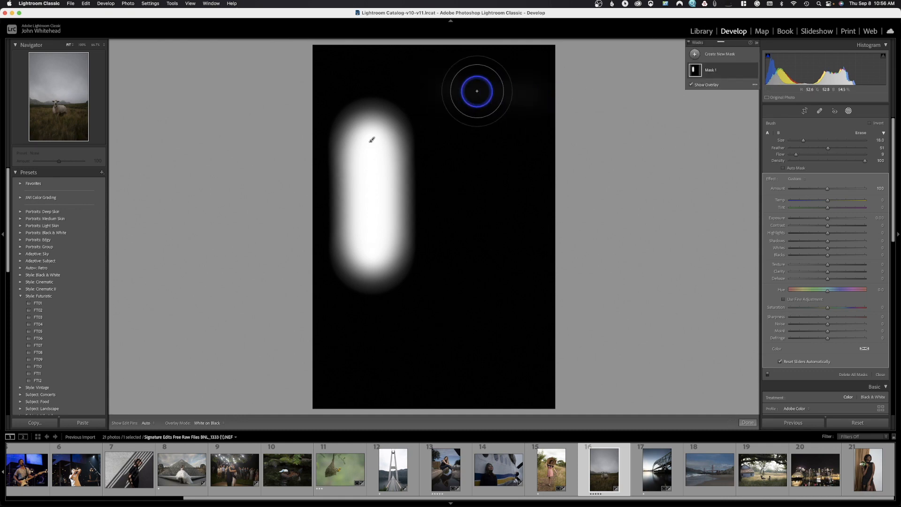
mouse_move(465, 154)
mouse_down()
mouse_move(443, 153)
mouse_move(526, 152)
mouse_move(437, 159)
mouse_up()
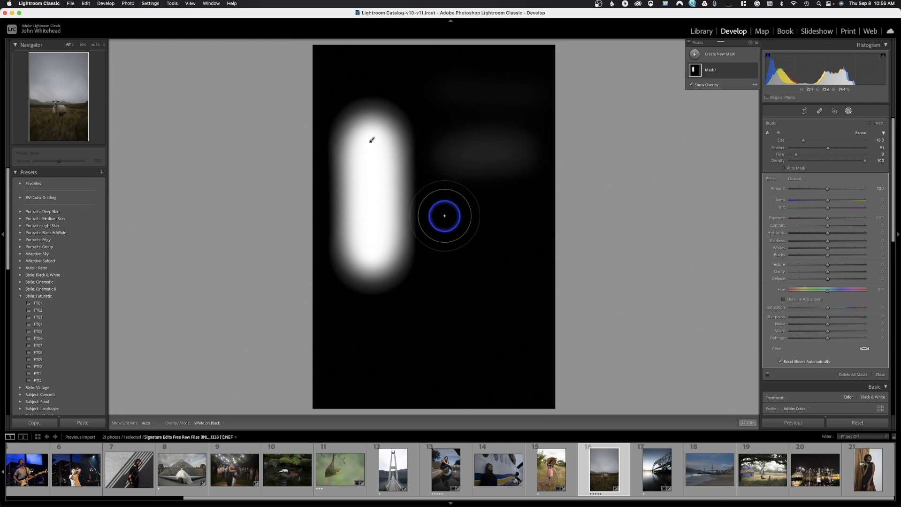
key(h)
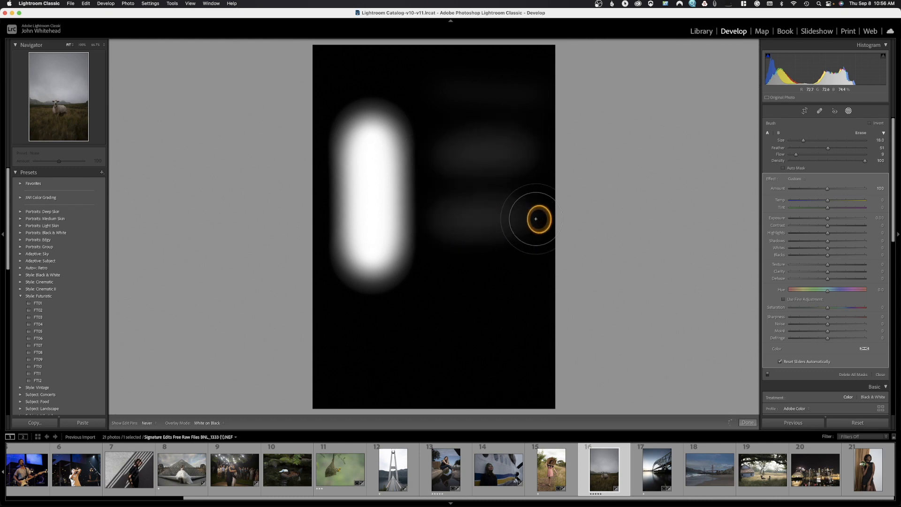
key(h)
mouse_move(445, 274)
mouse_down()
mouse_move(528, 279)
mouse_move(433, 285)
mouse_move(541, 276)
mouse_move(422, 293)
mouse_up()
mouse_move(382, 353)
mouse_down()
mouse_move(498, 364)
mouse_move(404, 366)
mouse_move(478, 357)
mouse_move(380, 362)
mouse_move(543, 355)
mouse_move(385, 365)
mouse_move(444, 365)
mouse_move(414, 373)
mouse_up()
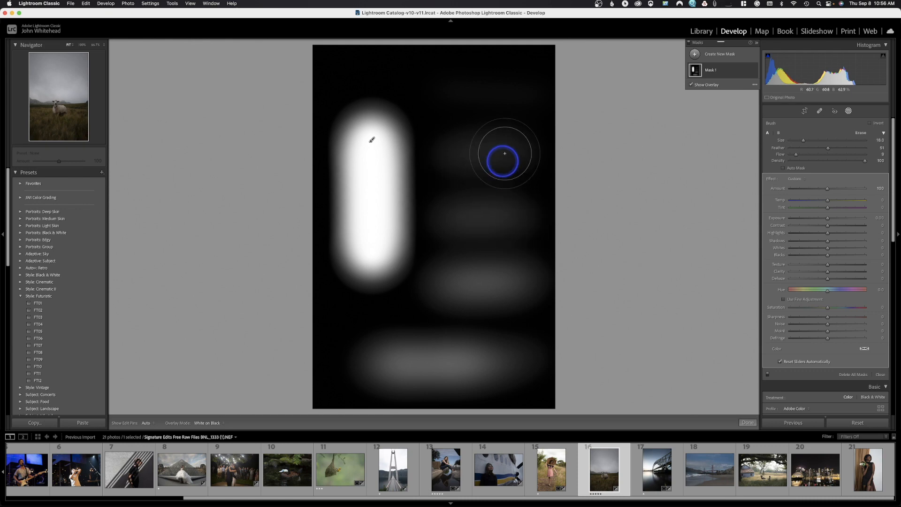
Step: Layer overlapping low-flow strokes across the painted bands, raise the mask amount to about 138, and reset the photo
mouse_move(507, 120)
mouse_down()
mouse_move(436, 124)
mouse_move(472, 166)
mouse_move(505, 169)
mouse_move(443, 190)
mouse_move(510, 197)
mouse_up()
mouse_move(497, 324)
mouse_down()
mouse_move(446, 322)
mouse_move(518, 316)
mouse_move(482, 322)
mouse_move(499, 318)
mouse_move(471, 291)
mouse_up()
drag(825, 187, 842, 188)
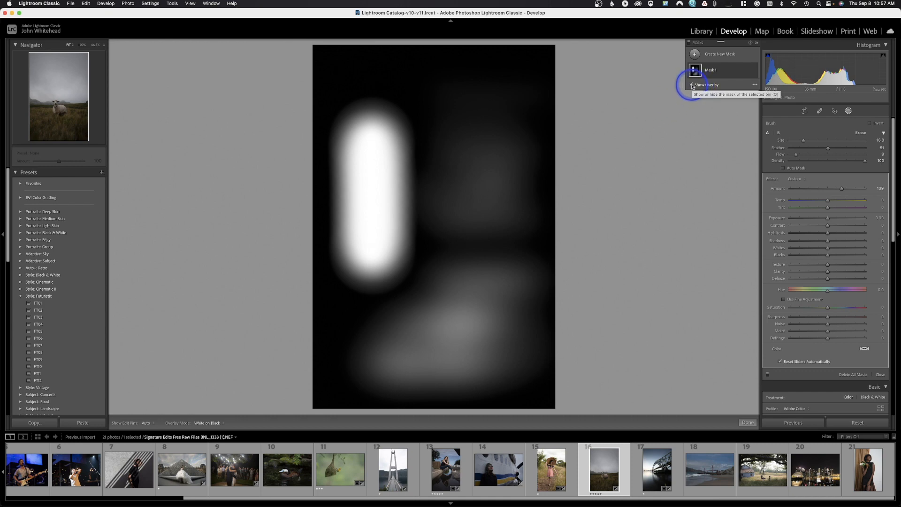
click(862, 423)
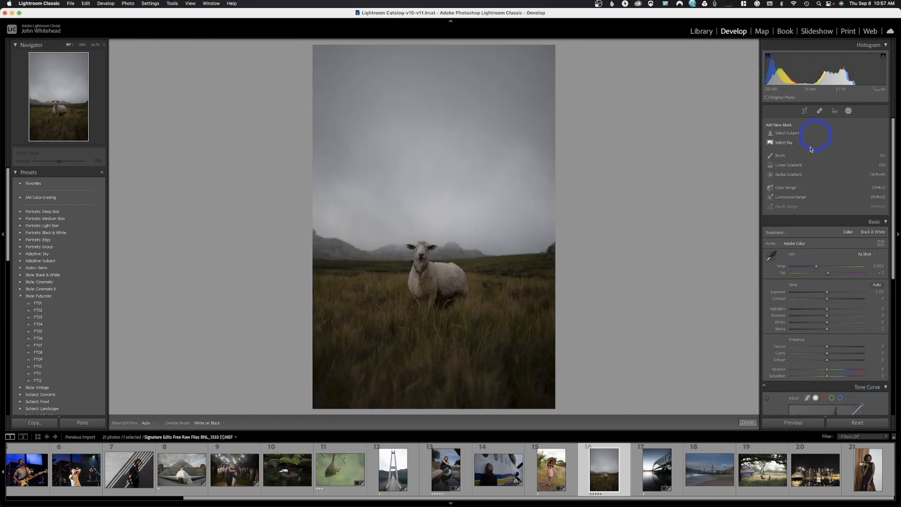
Step: Start a new brush mask on the sheep photo with brush size 11 and exposure 1.18
click(797, 156)
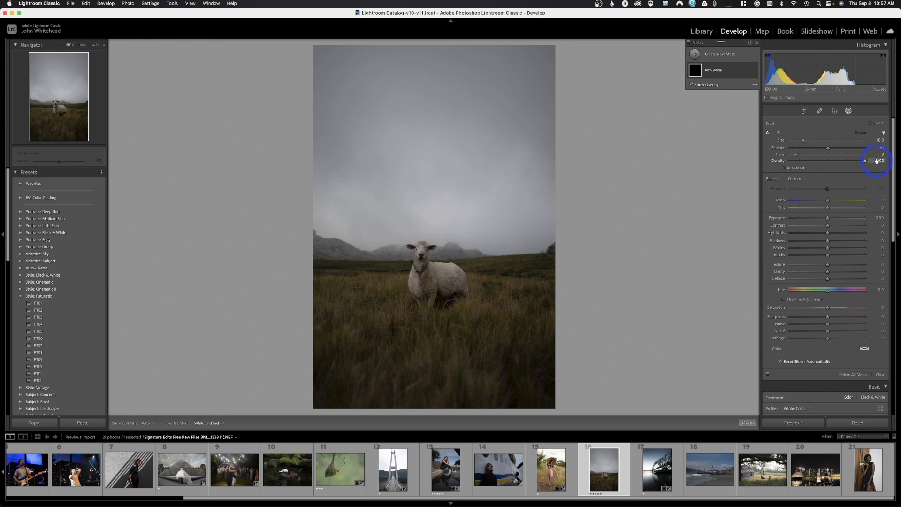
scroll(457, 289, down, 2)
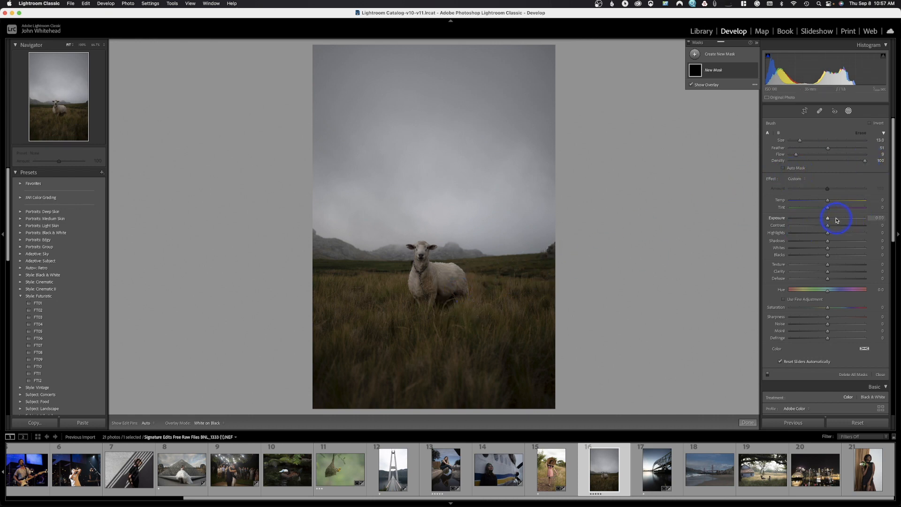
scroll(433, 289, down, 2)
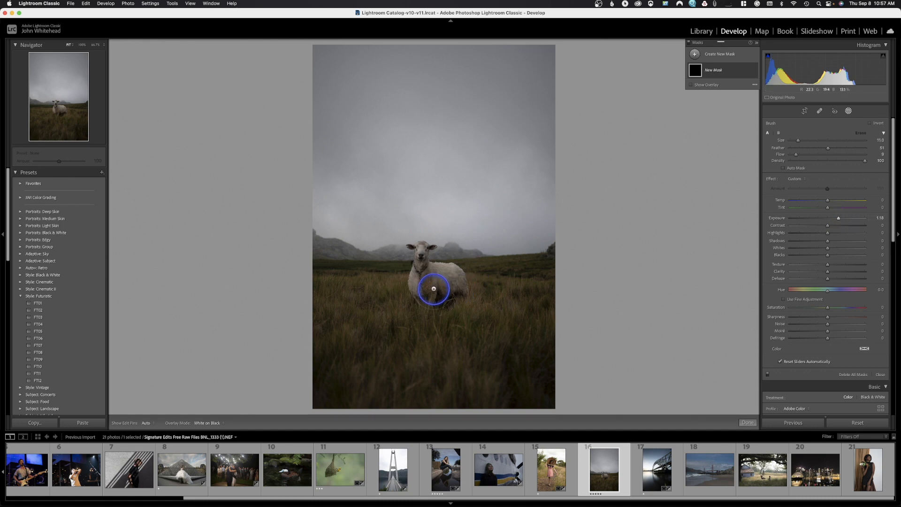
Step: Paint over the sheep's body and build up its face with the brush reduced to size 5, checking the mask overlay
mouse_move(425, 264)
mouse_down()
mouse_move(428, 281)
mouse_move(444, 280)
mouse_move(431, 285)
mouse_move(441, 246)
mouse_move(425, 257)
mouse_move(442, 288)
mouse_move(451, 284)
mouse_move(424, 265)
mouse_up()
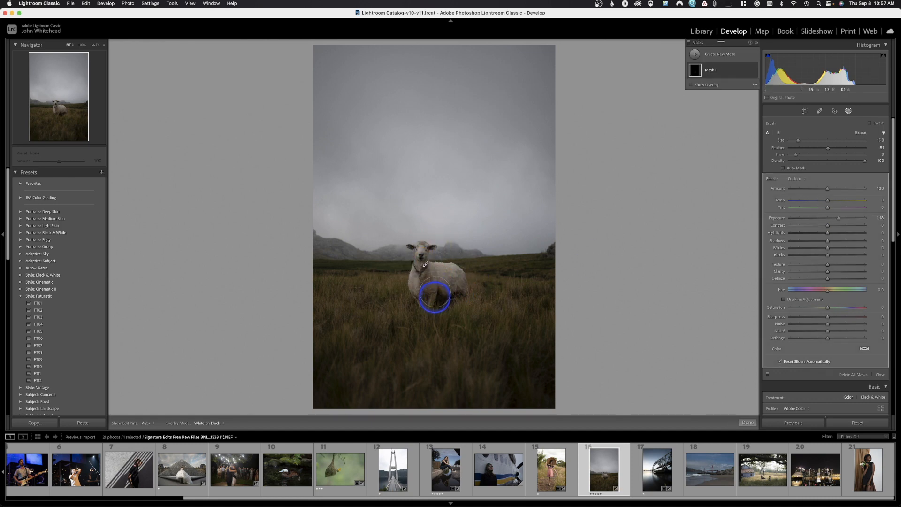
mouse_move(420, 251)
mouse_down()
mouse_move(429, 277)
mouse_move(453, 287)
mouse_up()
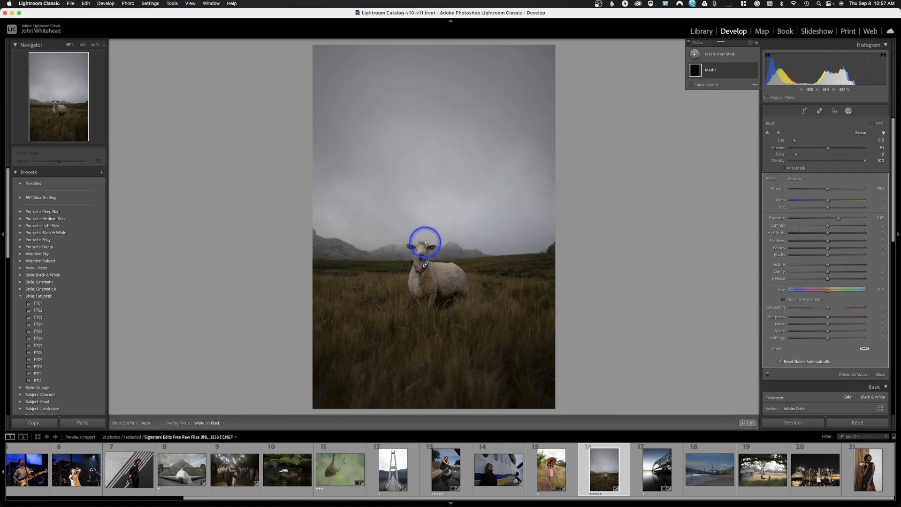
drag(422, 249, 431, 256)
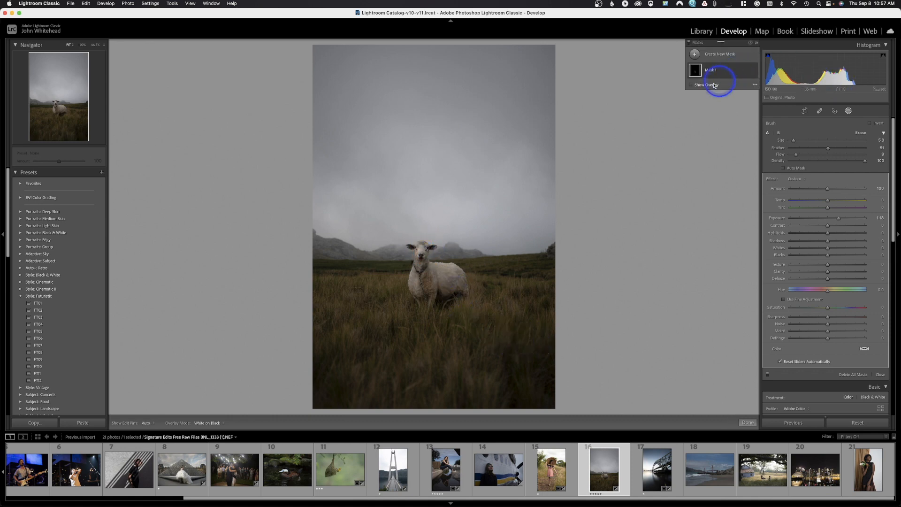
click(689, 85)
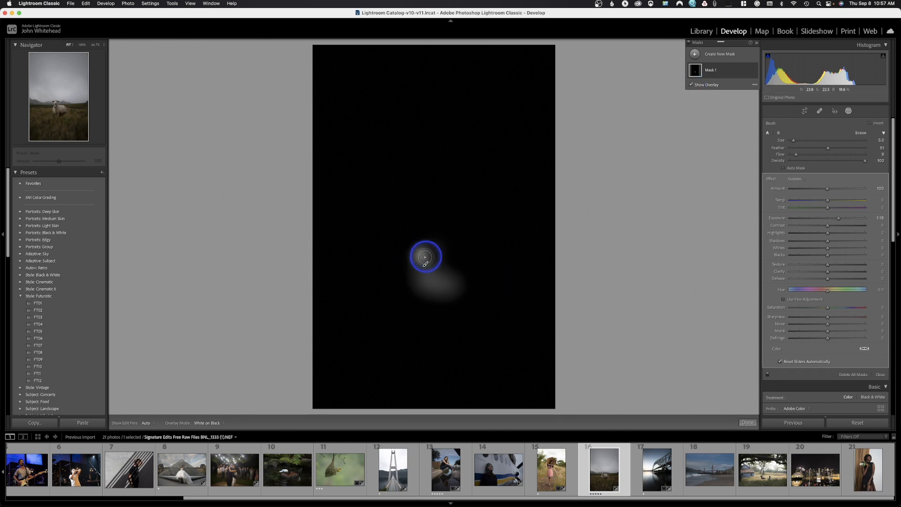
drag(428, 253, 424, 253)
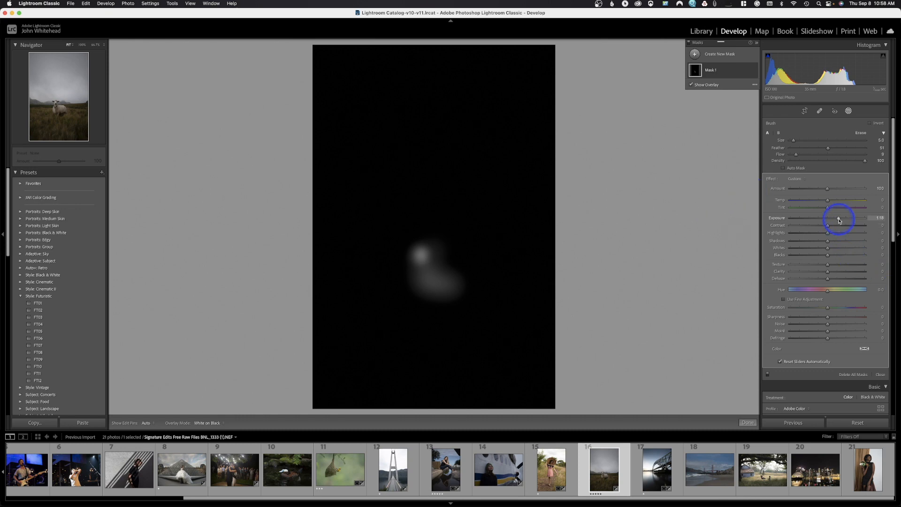
click(691, 85)
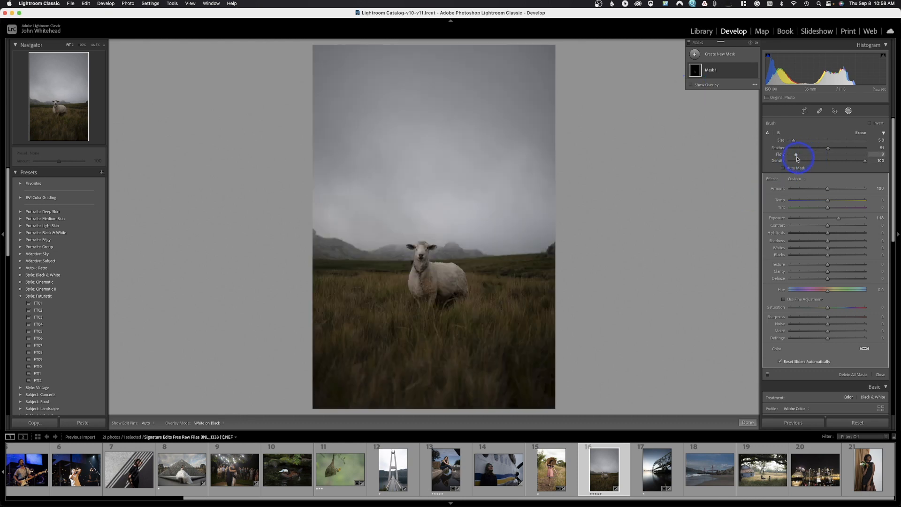
Step: Raise the brush flow to 100 and start a new brush mask on the photo of the bride at the glass pyramid
drag(796, 155, 870, 155)
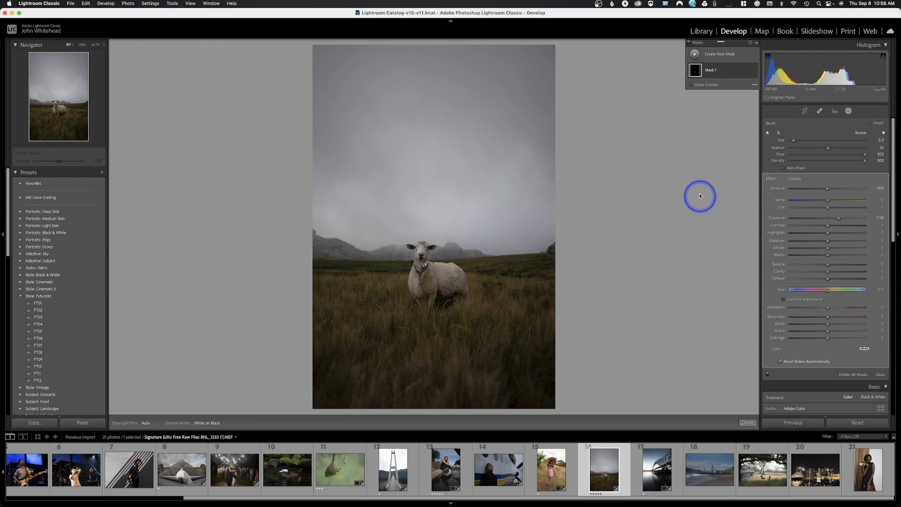
click(182, 469)
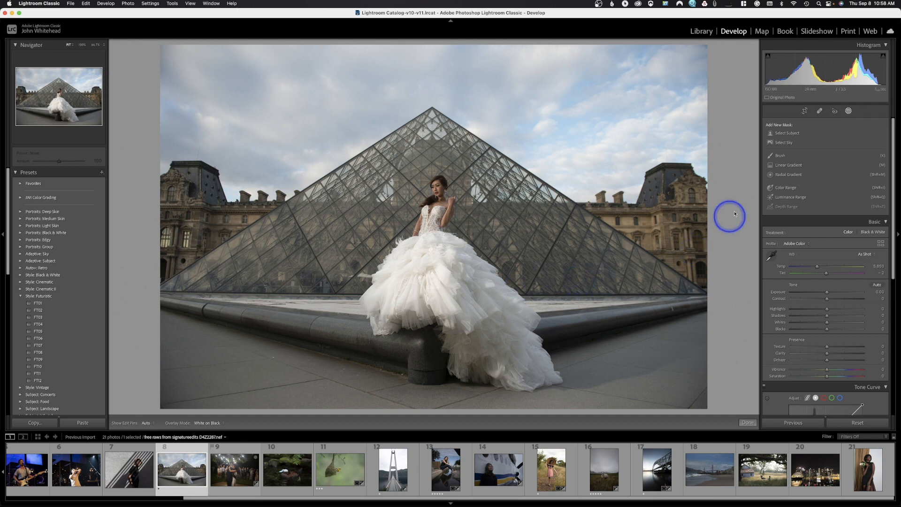
click(789, 156)
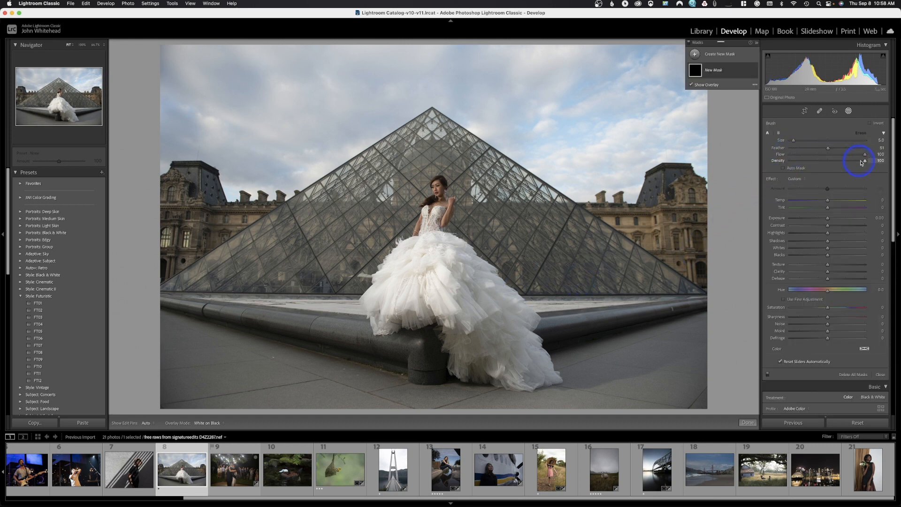
Step: Paint a faint stroke at flow 12 and a solid stroke at flow 100 over the bride photo, and try inverting the mask
drag(821, 161, 800, 160)
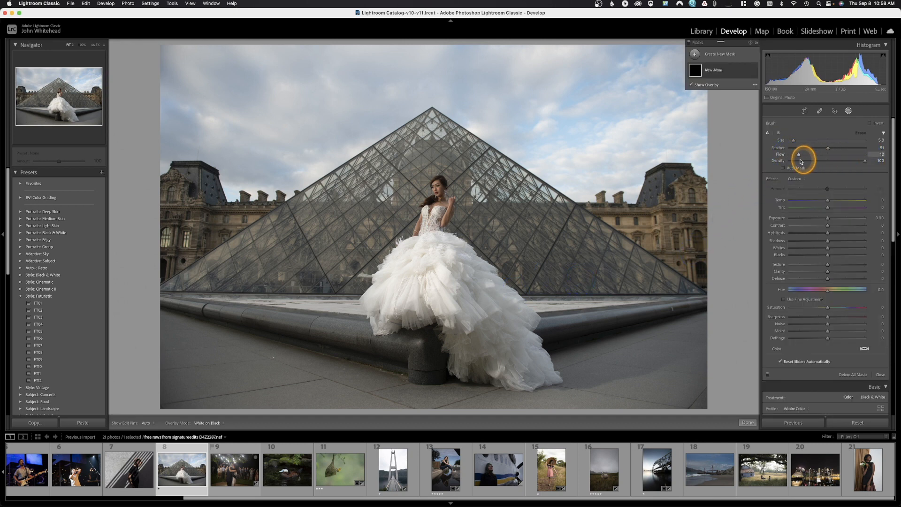
drag(428, 187, 428, 242)
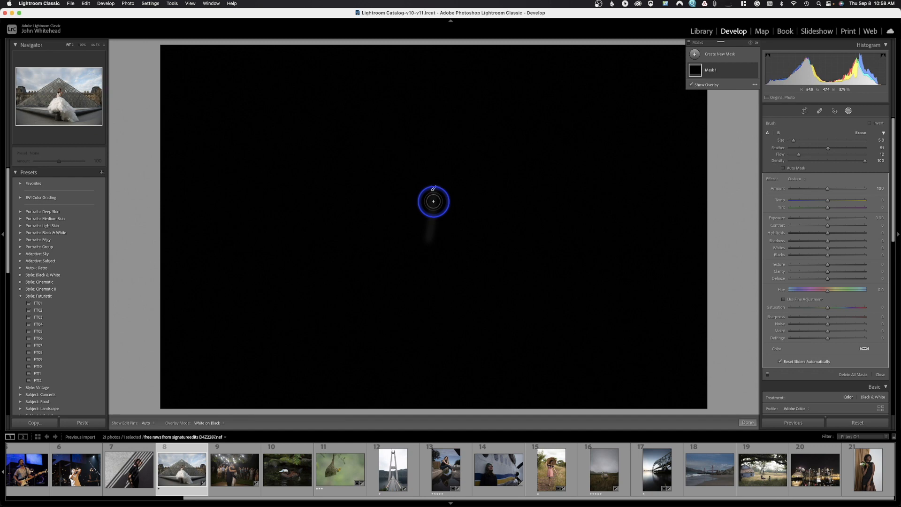
drag(828, 149, 829, 150)
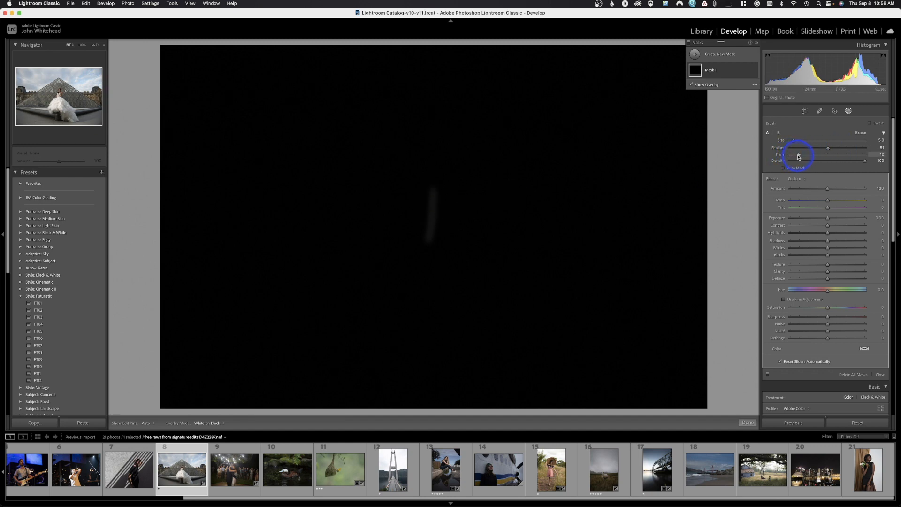
mouse_move(428, 191)
mouse_down()
mouse_move(425, 239)
mouse_move(436, 222)
mouse_up()
drag(469, 192, 463, 286)
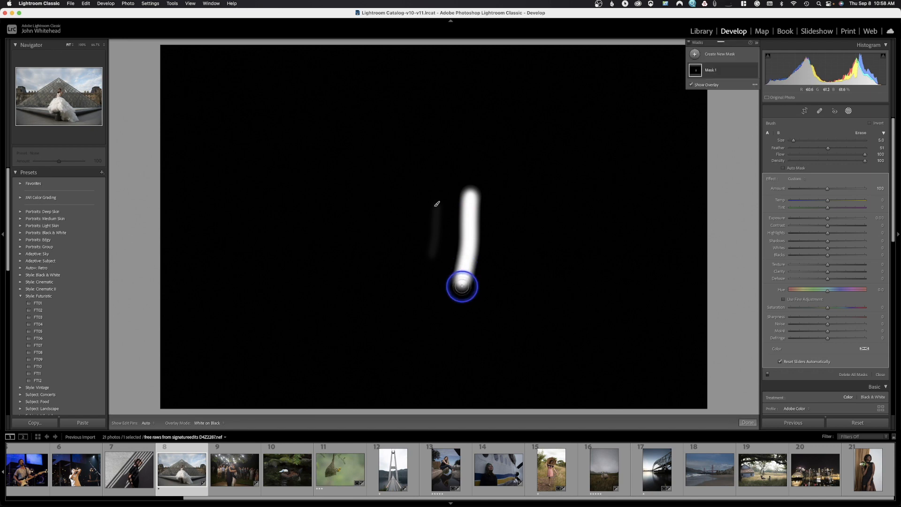
drag(457, 244, 459, 273)
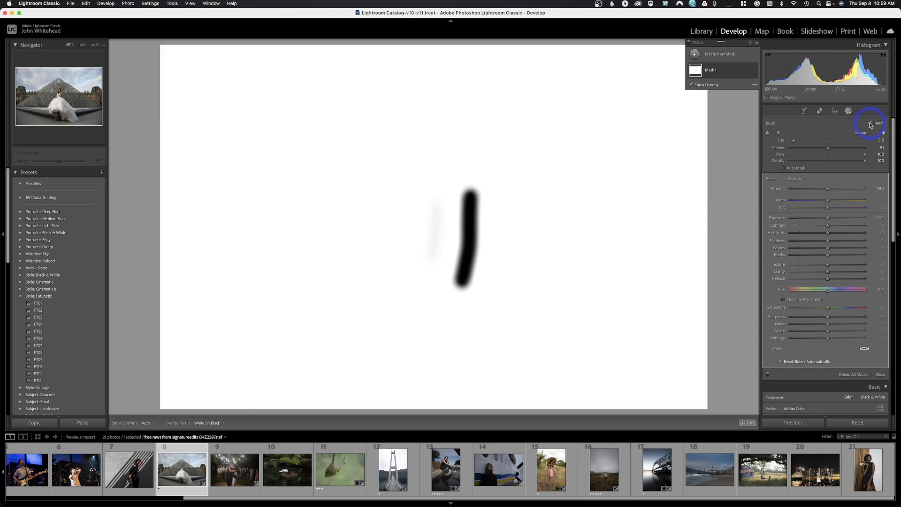
click(870, 124)
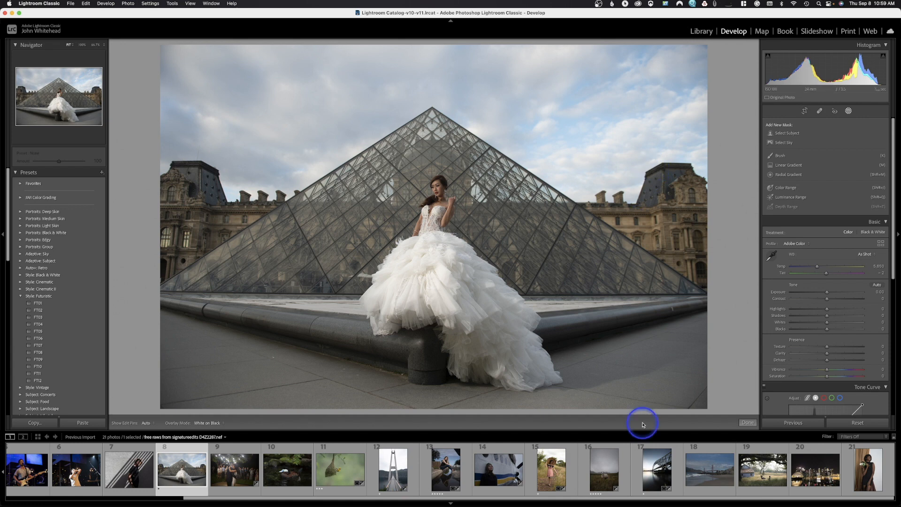
Step: Clear the sheep photo's existing mask and draw a linear gradient mask fading from the upper sky down to the sheep
click(604, 462)
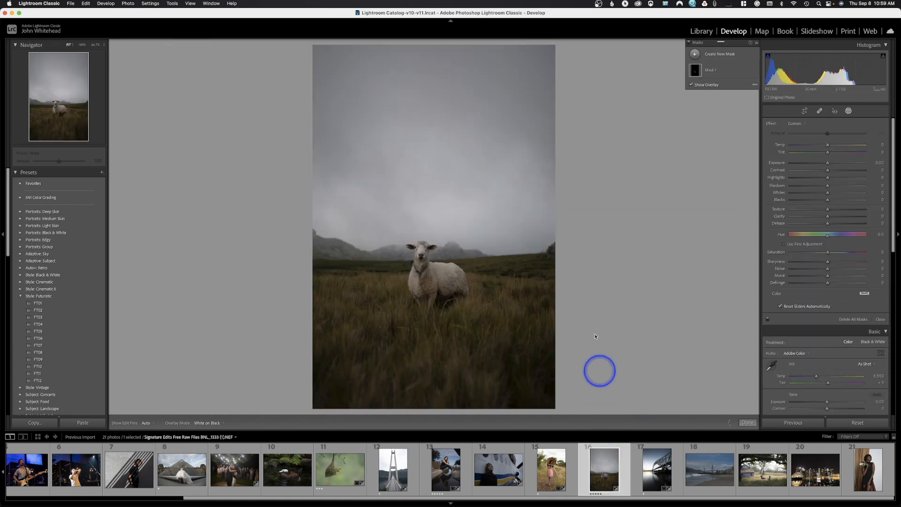
key(shift+w)
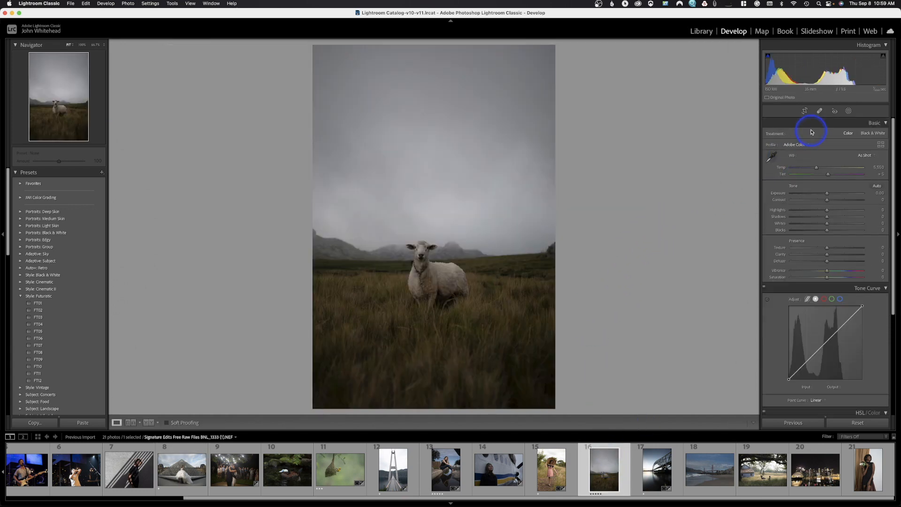
click(848, 112)
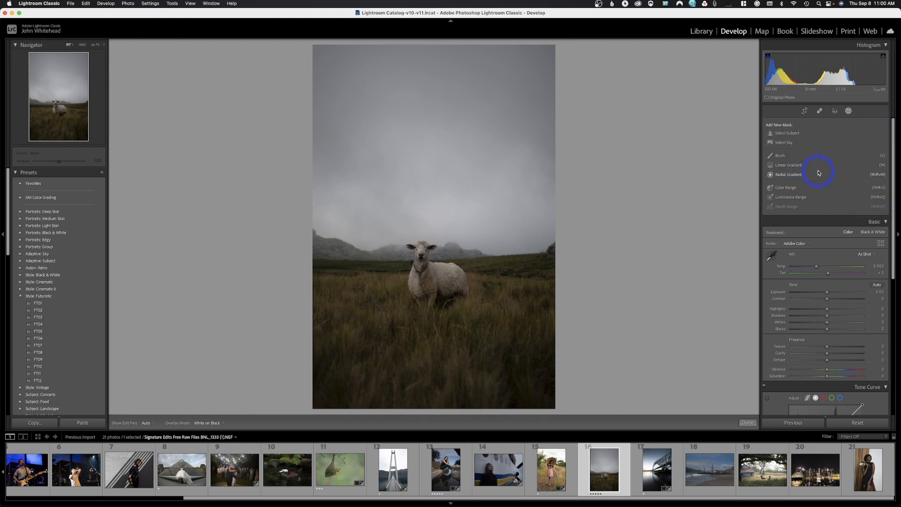
click(797, 167)
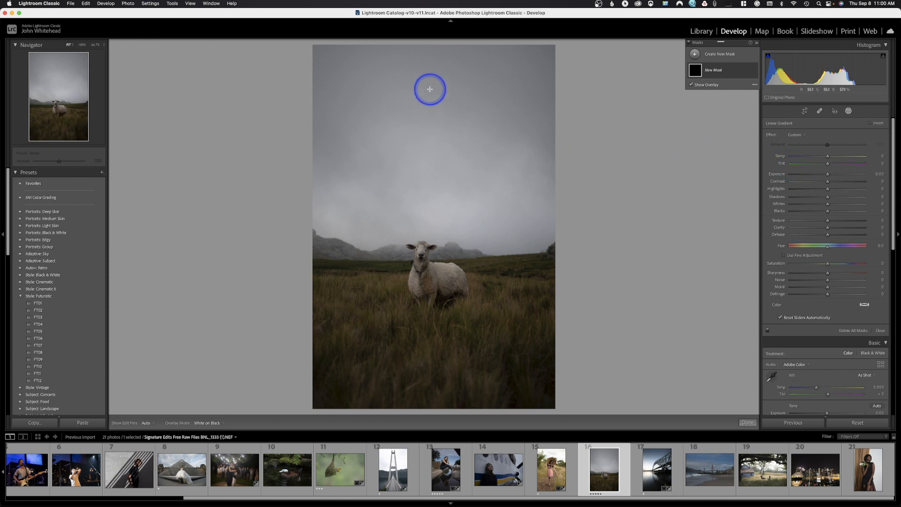
drag(429, 84, 430, 279)
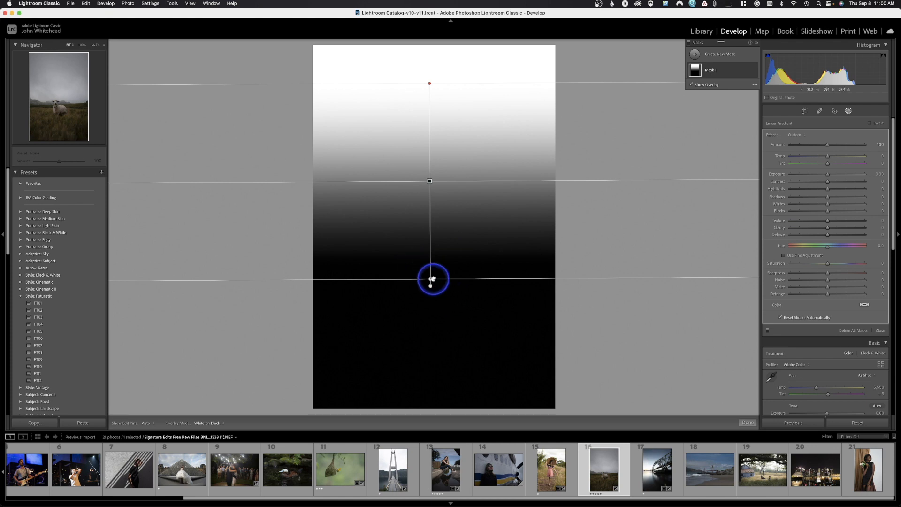
drag(430, 280, 460, 270)
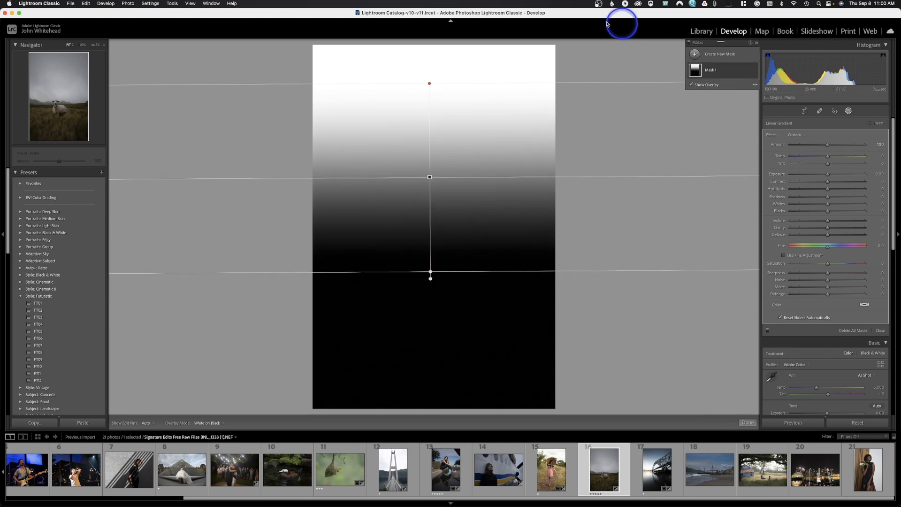
Step: Reverse the linear gradient to cover the grass and move it slightly upward, with its exposure set to 0.87
drag(828, 177, 851, 177)
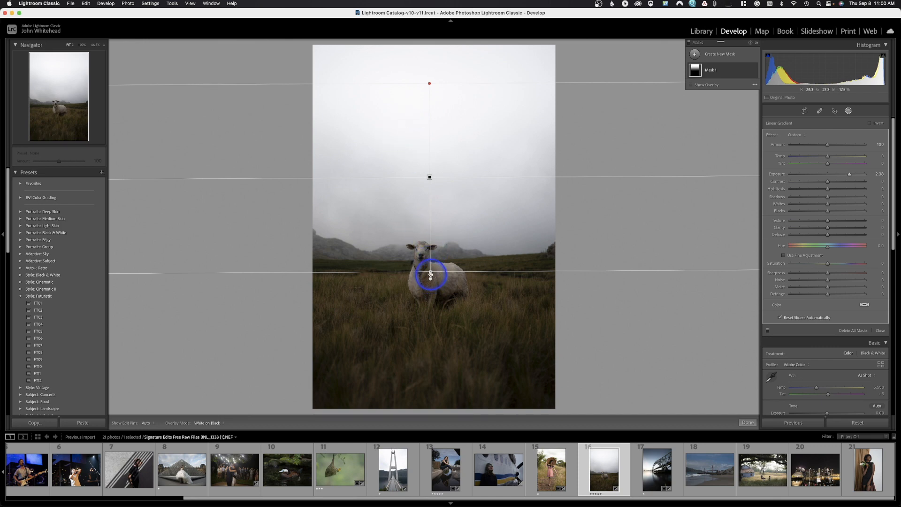
drag(430, 276, 429, 78)
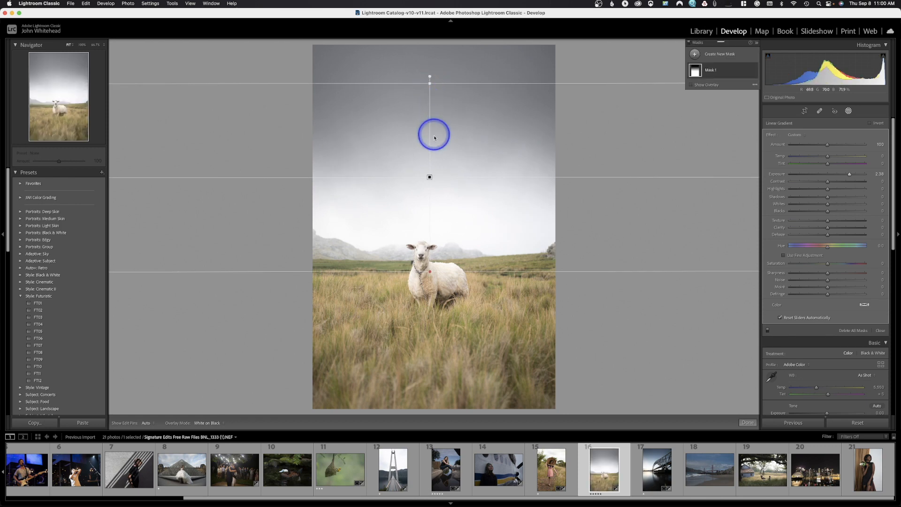
drag(429, 176, 433, 147)
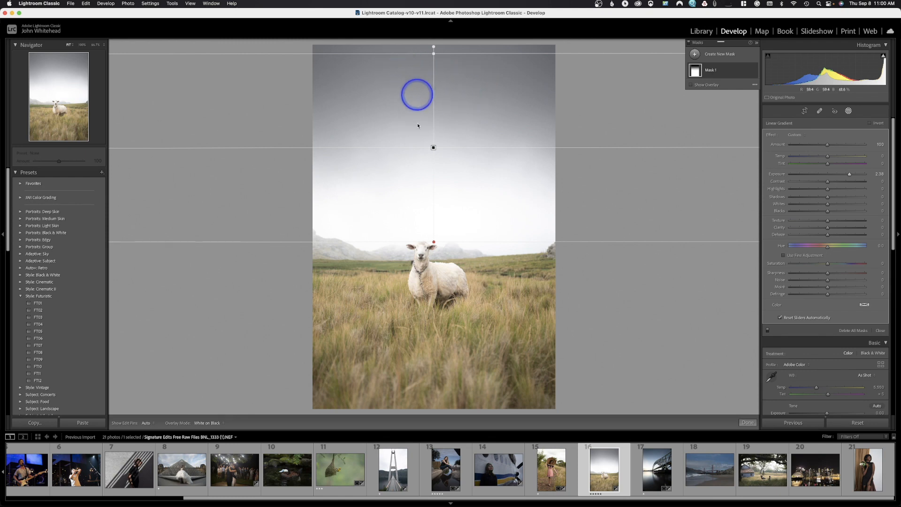
drag(851, 176, 839, 177)
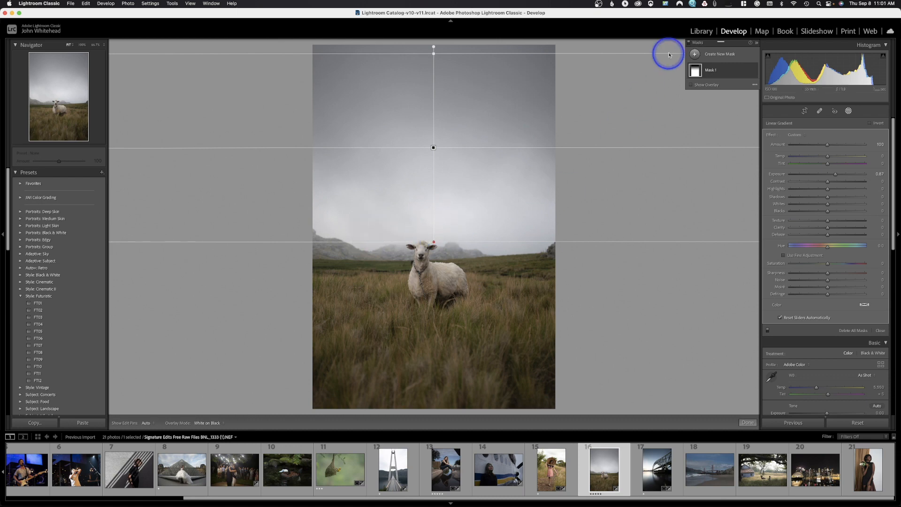
Step: Subtract the grass from the gradient mask with a size 19 brush, and reset the sheep photo
mouse_move(698, 68)
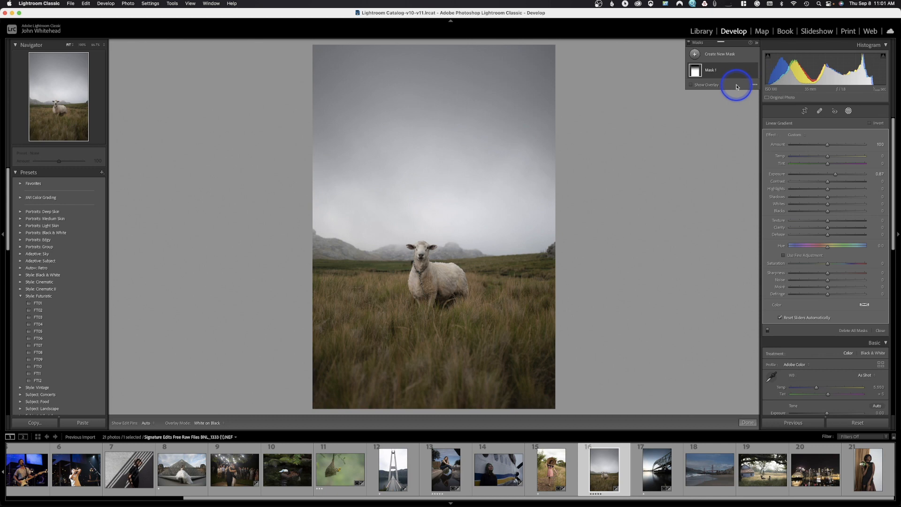
click(695, 71)
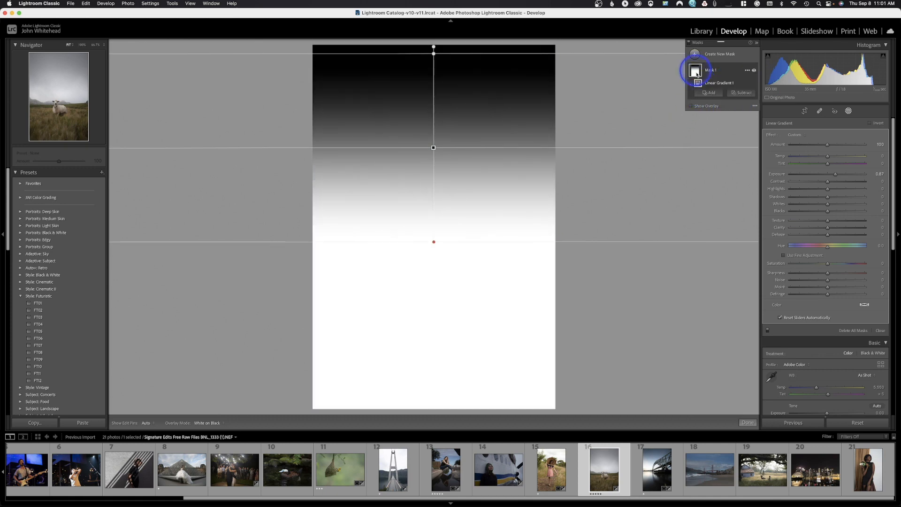
click(748, 93)
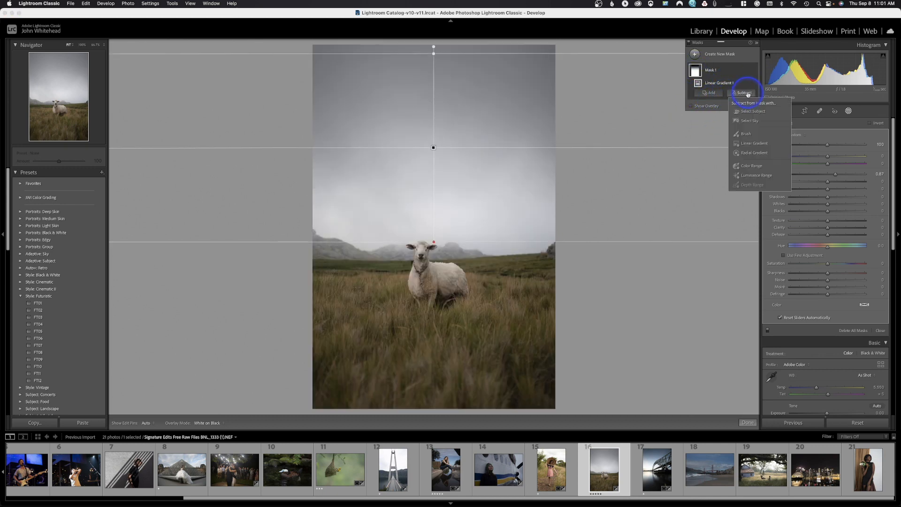
click(756, 136)
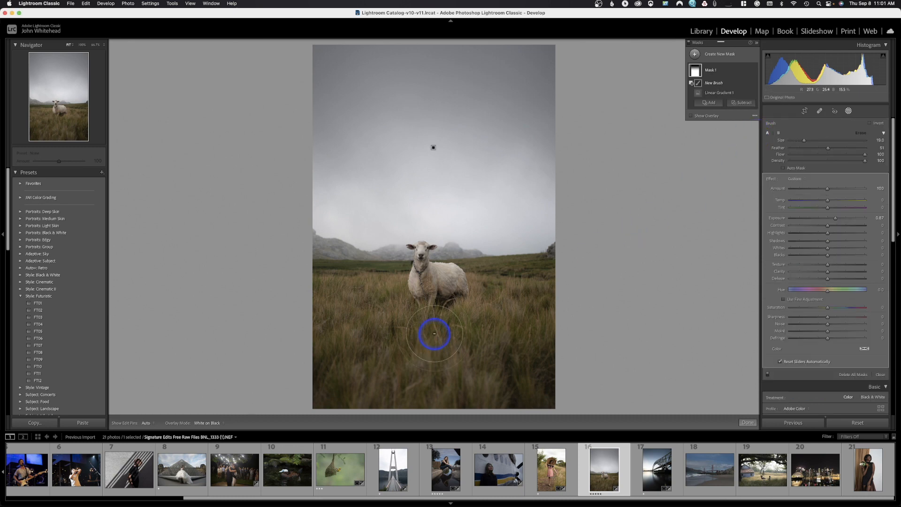
mouse_move(419, 292)
mouse_down()
mouse_move(325, 303)
mouse_move(548, 293)
mouse_move(522, 337)
mouse_move(327, 353)
mouse_move(305, 369)
mouse_move(555, 393)
mouse_move(557, 358)
mouse_move(529, 316)
mouse_move(543, 292)
mouse_move(461, 311)
mouse_move(355, 315)
mouse_move(323, 291)
mouse_up()
mouse_move(699, 72)
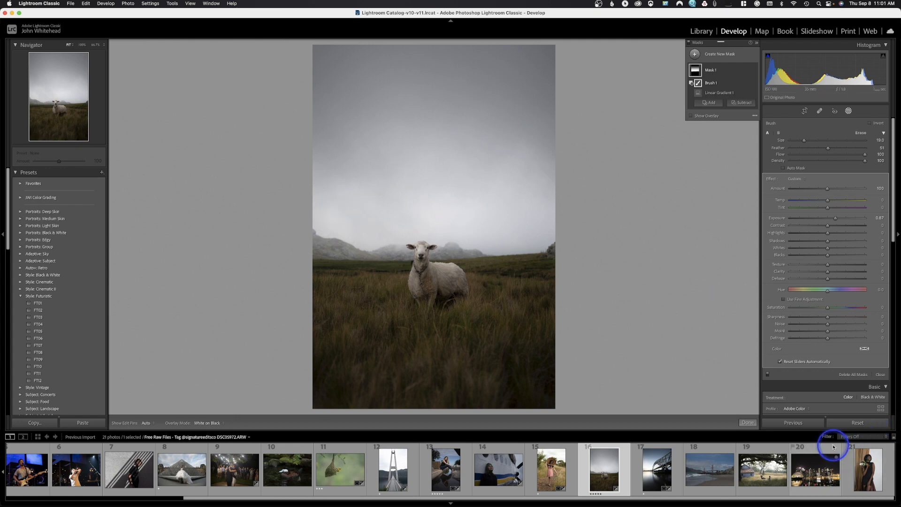
click(848, 424)
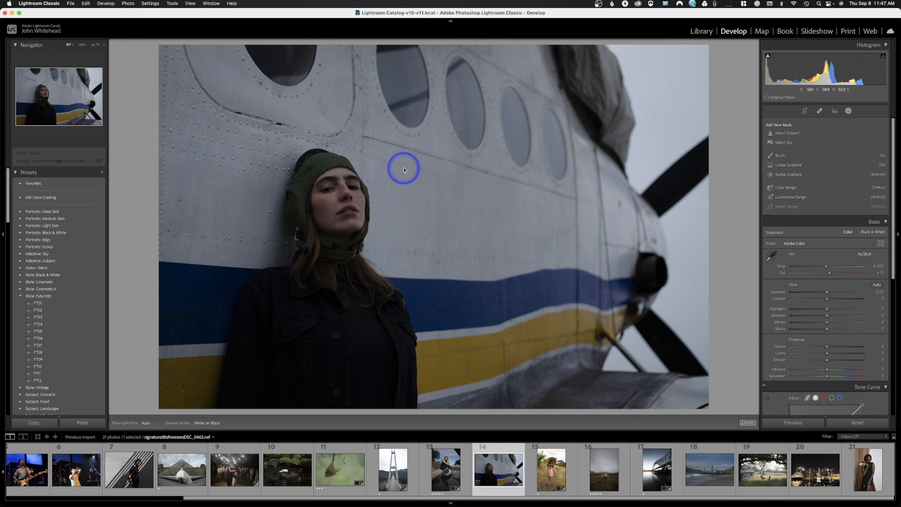
Step: On the airplane portrait, draw a large oval radial gradient mask over the fuselage and face with feather 19 and exposure about 1.08
click(788, 175)
drag(416, 171, 556, 286)
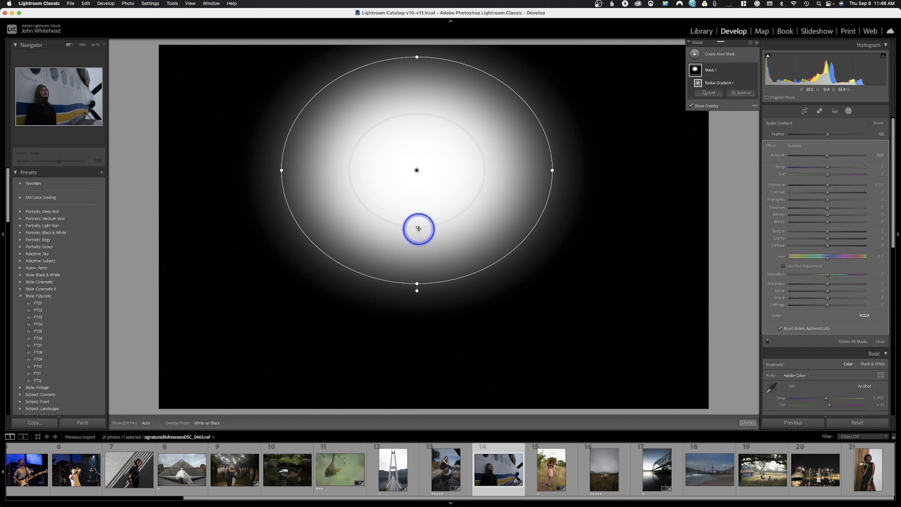
mouse_move(827, 136)
mouse_down()
mouse_move(808, 139)
mouse_move(839, 137)
mouse_up()
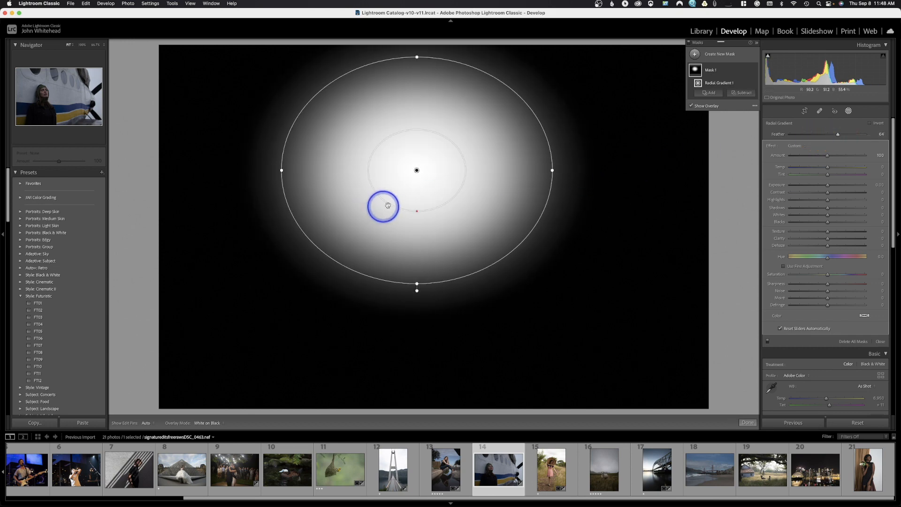
drag(842, 136, 847, 136)
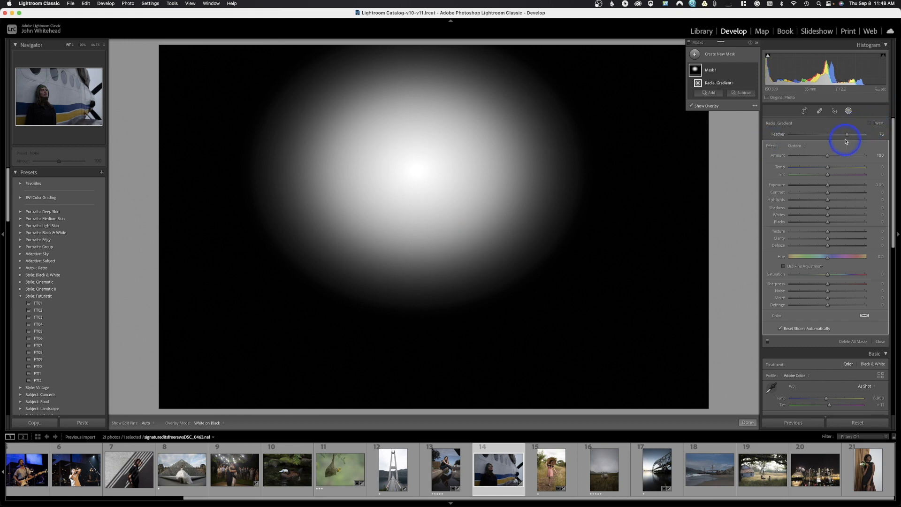
drag(847, 137, 804, 137)
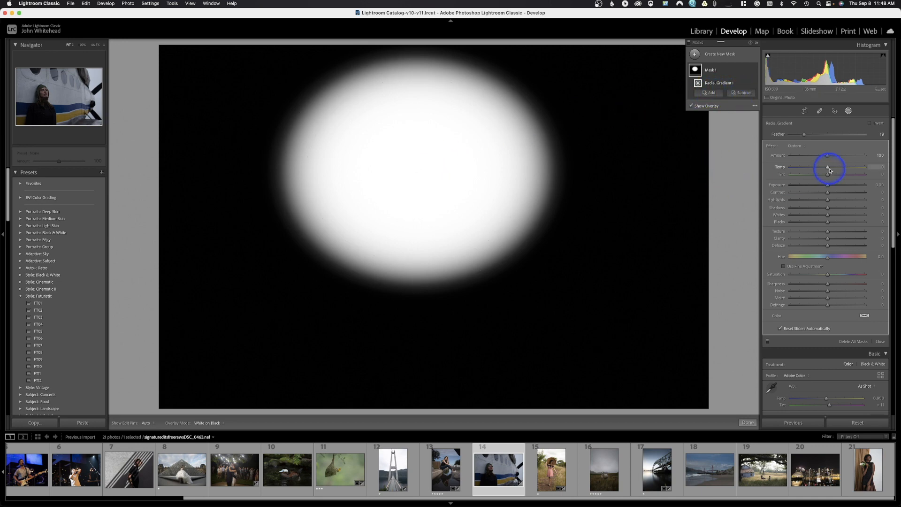
key(o)
drag(827, 185, 838, 187)
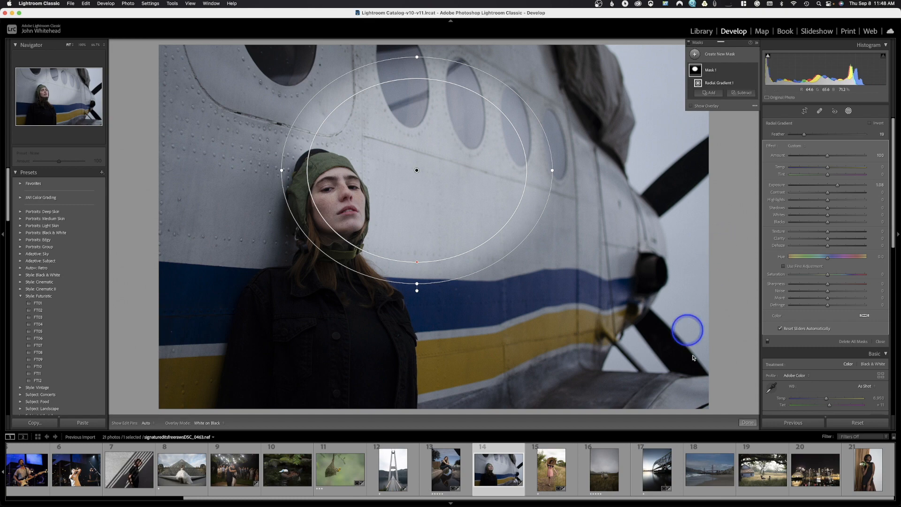
Step: Open the photo of the woman in the pink dress and draw a round radial gradient mask near her hat
click(556, 454)
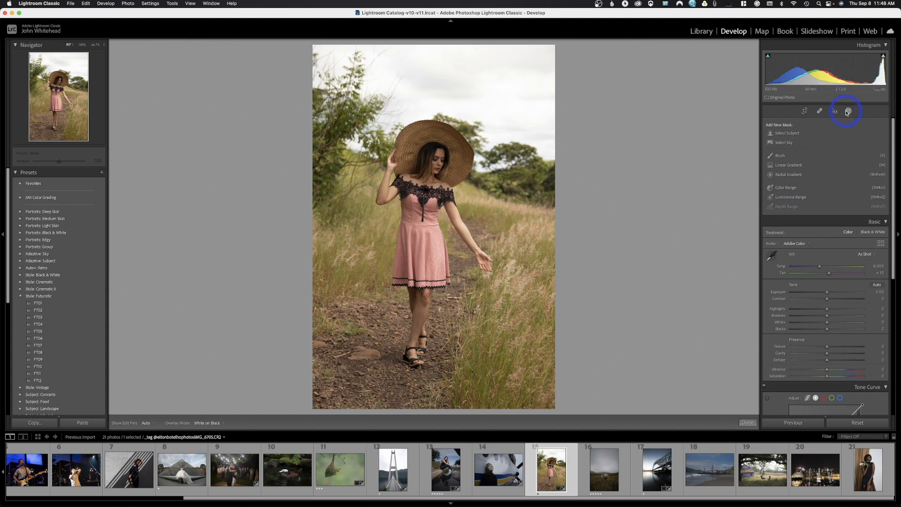
click(796, 175)
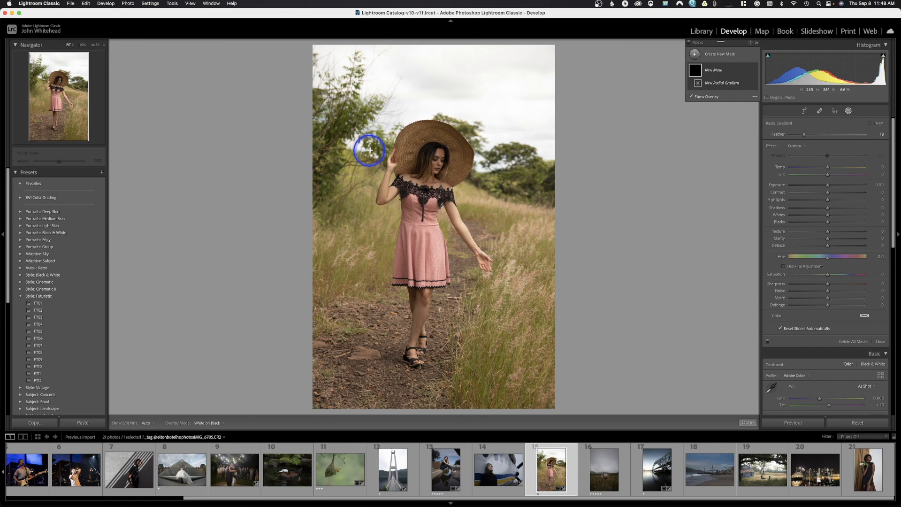
drag(409, 130, 451, 174)
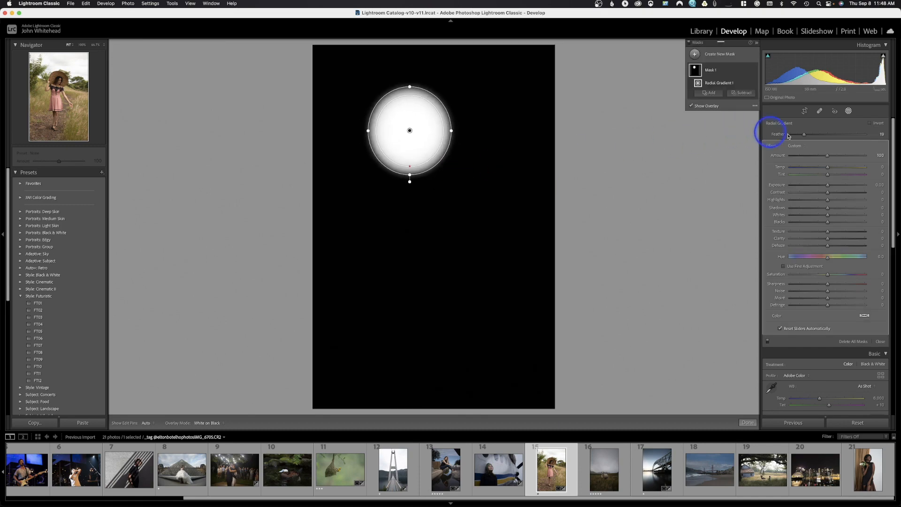
Step: Hide the overlay and fit the radial gradient around the woman's head and hat, with its exposure set to 1.32
click(690, 105)
drag(417, 143, 437, 171)
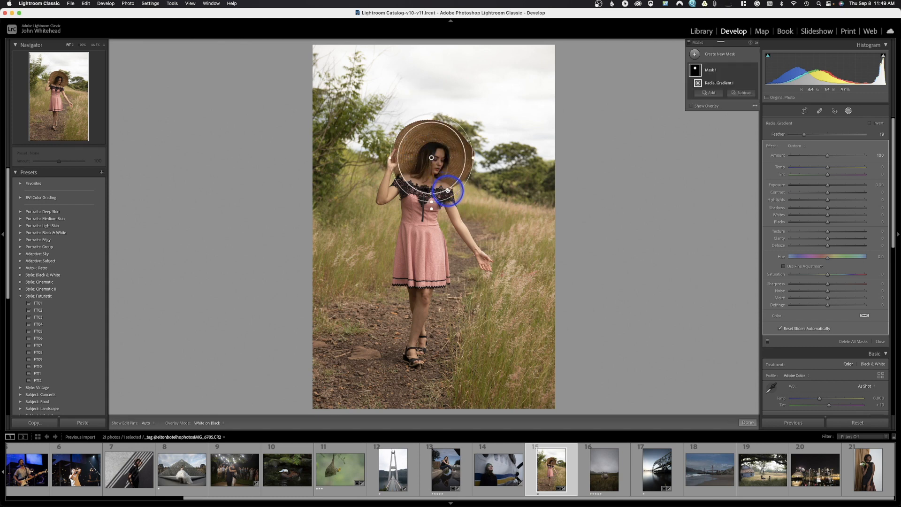
drag(433, 201, 434, 192)
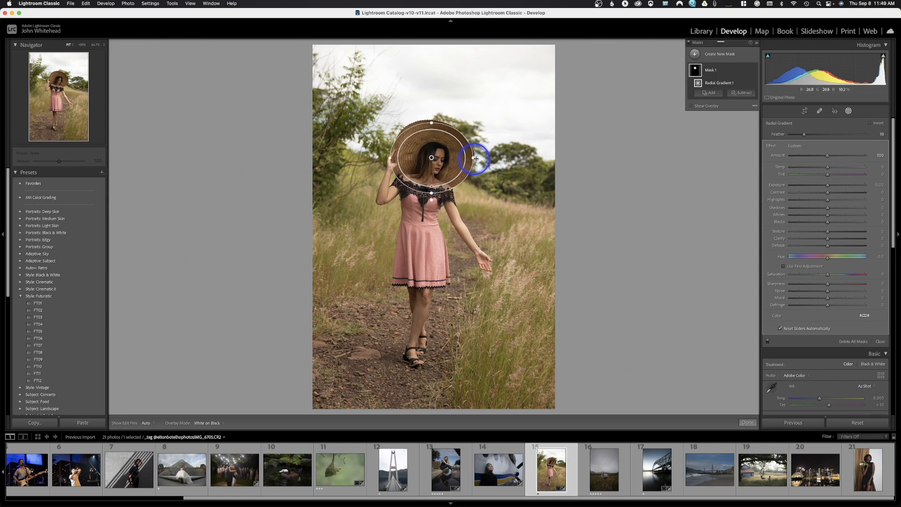
drag(473, 158, 468, 158)
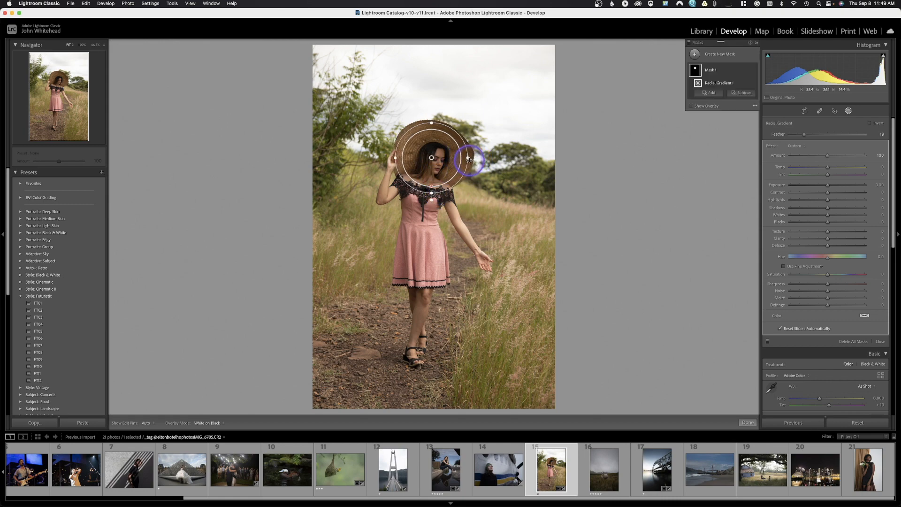
mouse_move(828, 186)
mouse_down()
mouse_move(836, 186)
mouse_move(817, 188)
mouse_move(840, 191)
mouse_up()
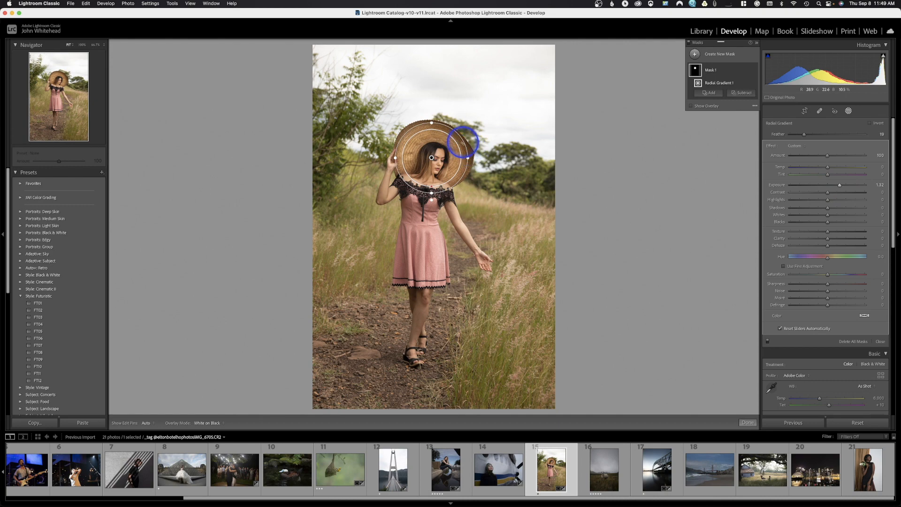
Step: Add a size 8 brush with feather 27 to the radial gradient mask and paint over the woman's hat and face
click(710, 92)
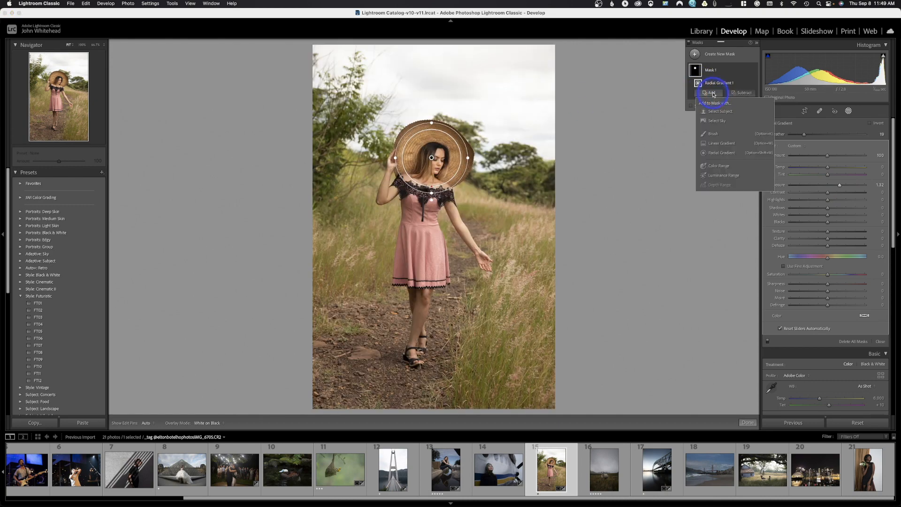
click(713, 135)
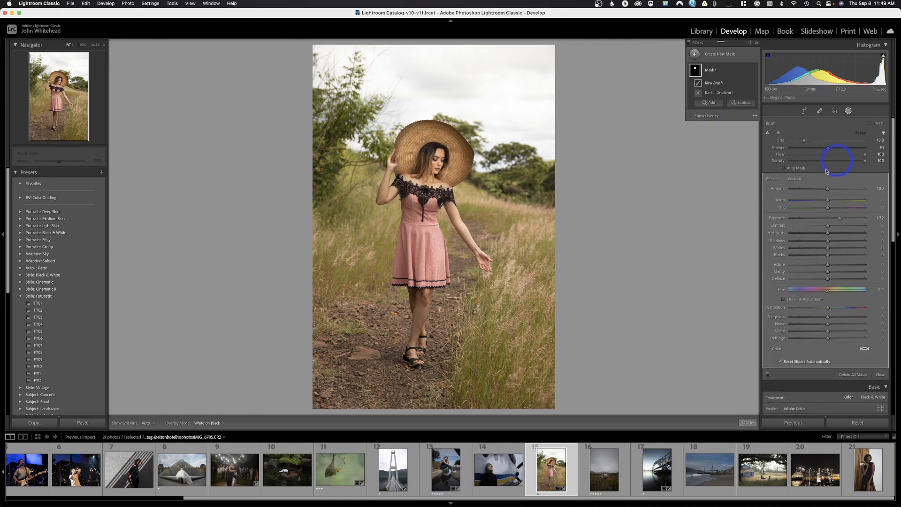
drag(827, 149, 810, 149)
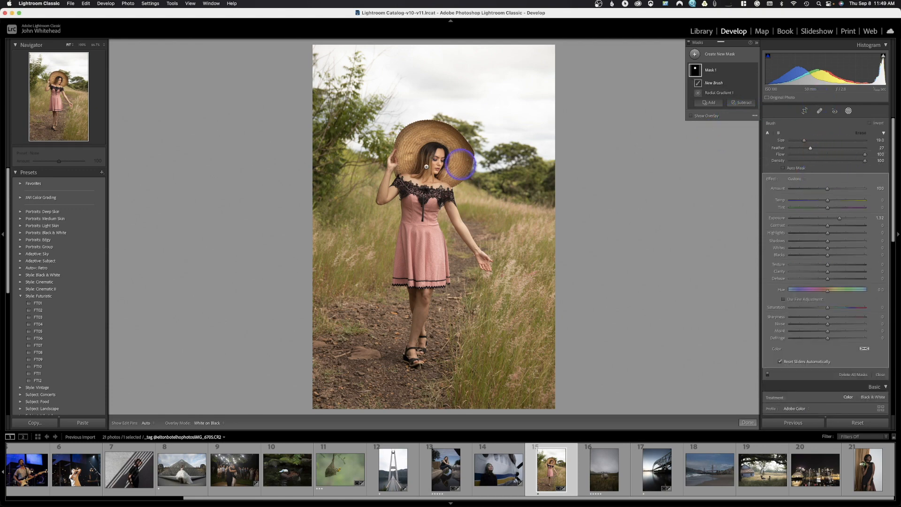
scroll(440, 148, down, 1)
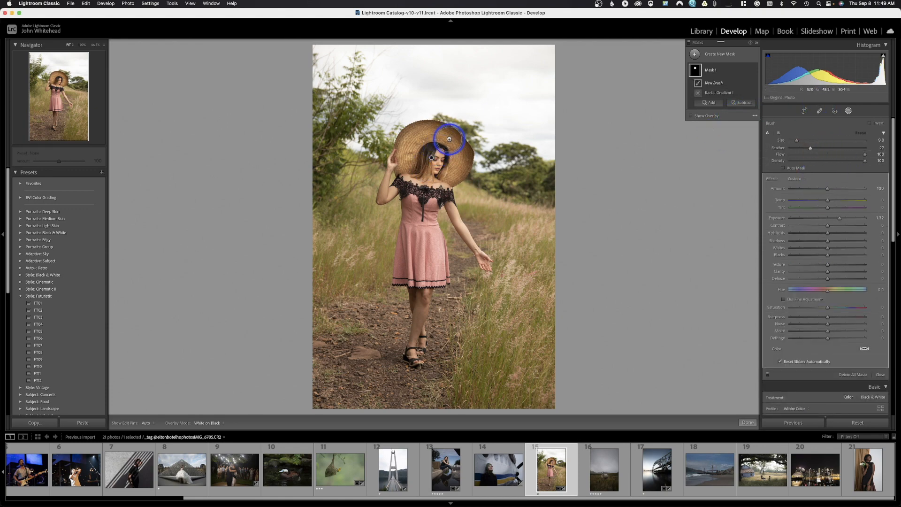
mouse_move(447, 137)
mouse_down()
mouse_move(462, 158)
mouse_move(445, 176)
mouse_up()
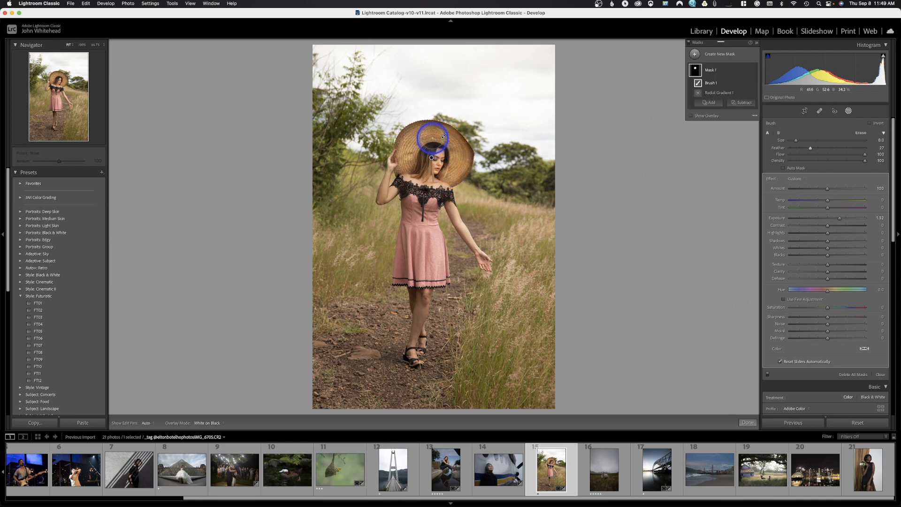
drag(433, 134, 417, 137)
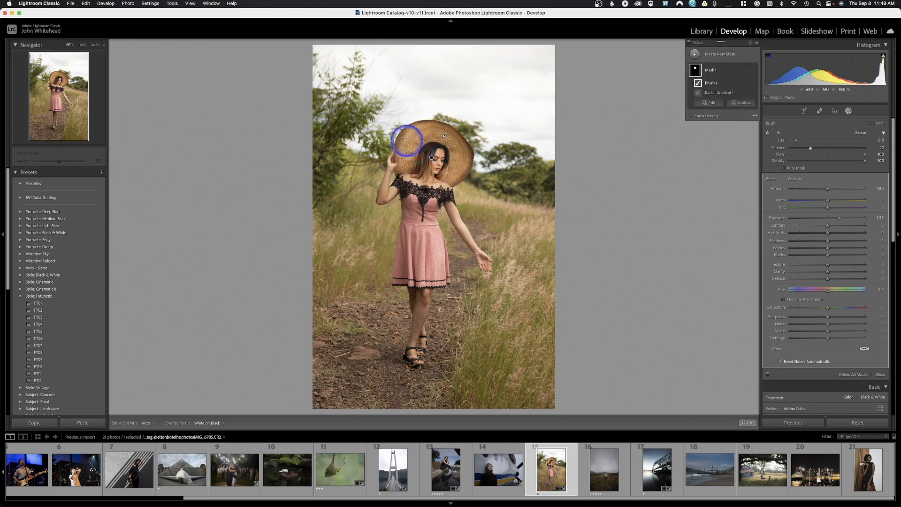
drag(408, 140, 408, 148)
drag(449, 173, 453, 171)
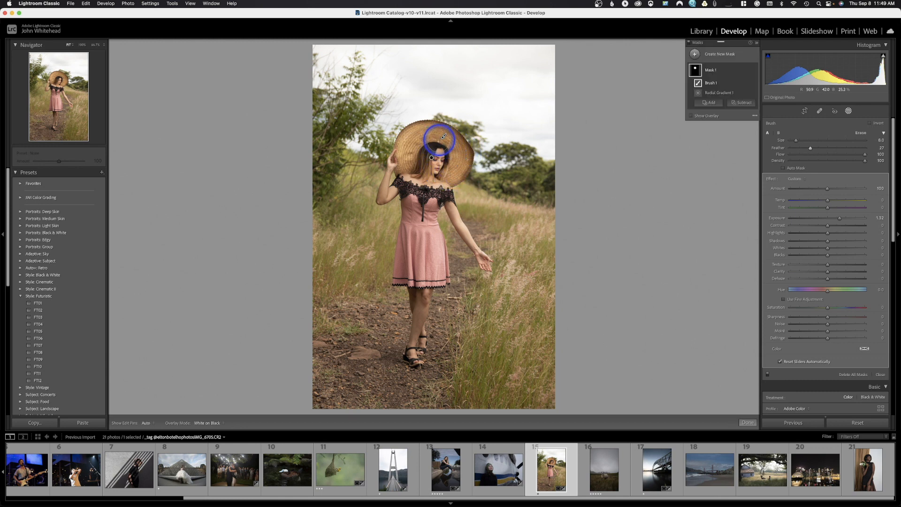
Step: Open the weaver bird photo and create a color range mask sampled from the yellow on the bird's head
click(845, 110)
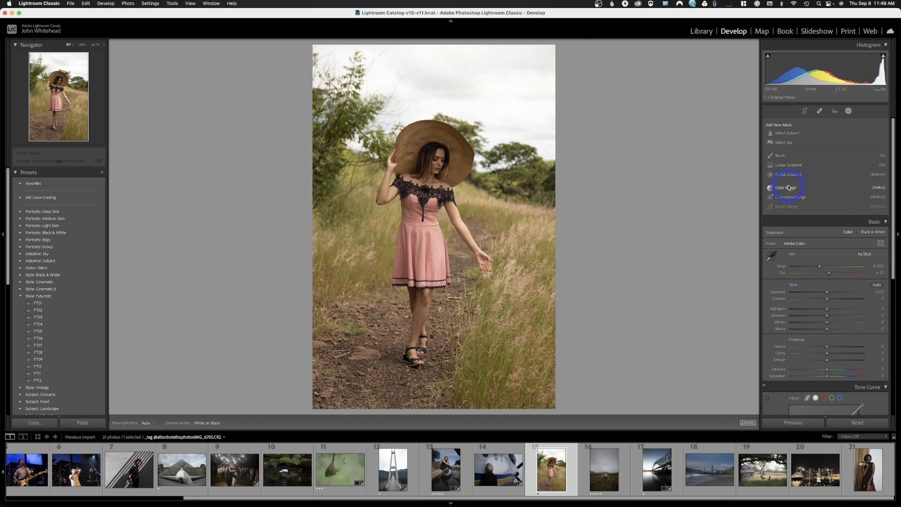
click(340, 469)
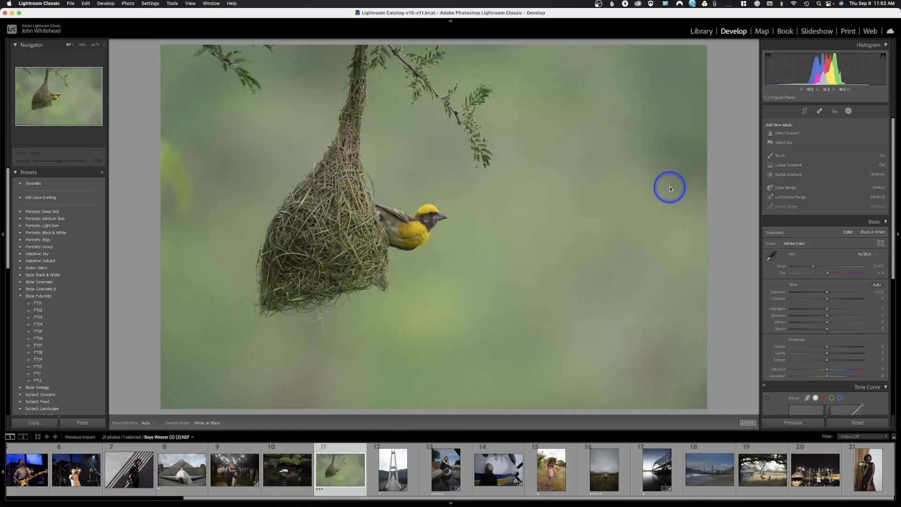
click(785, 188)
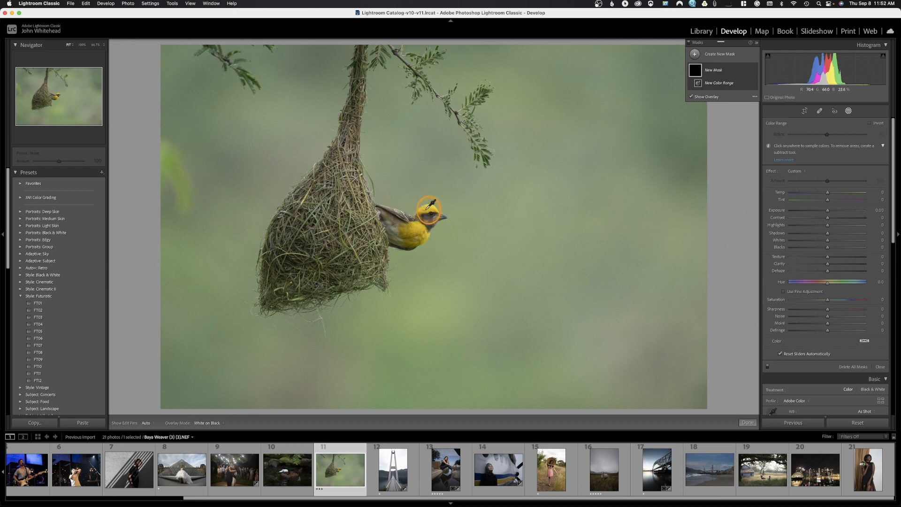
click(424, 210)
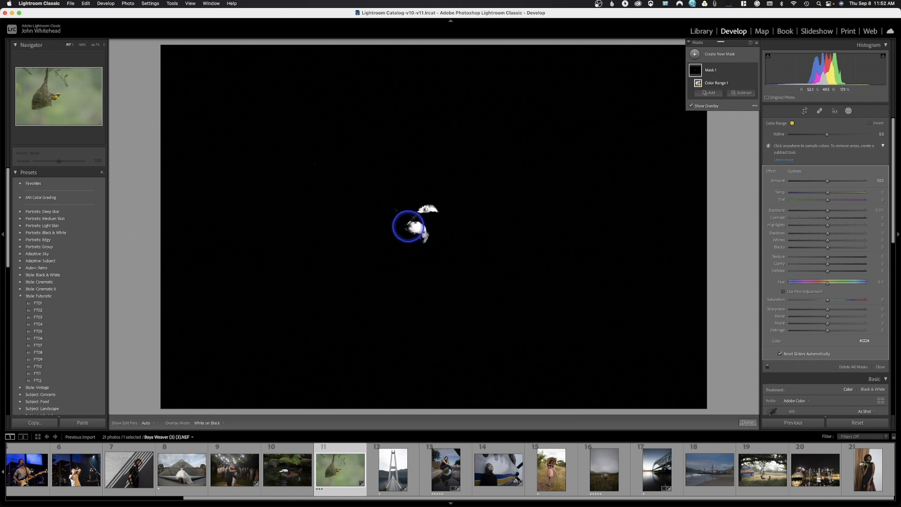
Step: Compare the photo with and without the mask overlay, try the color range refinement at 7, and set it to 54
click(691, 105)
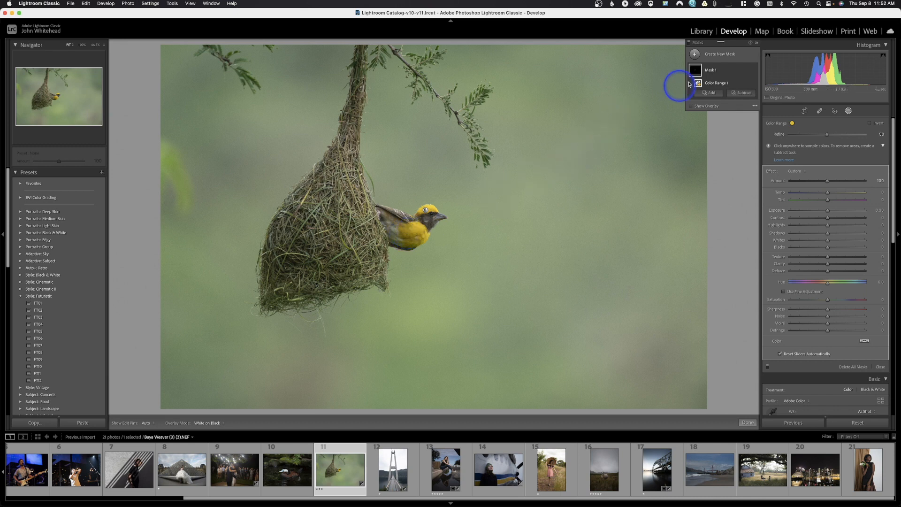
click(691, 105)
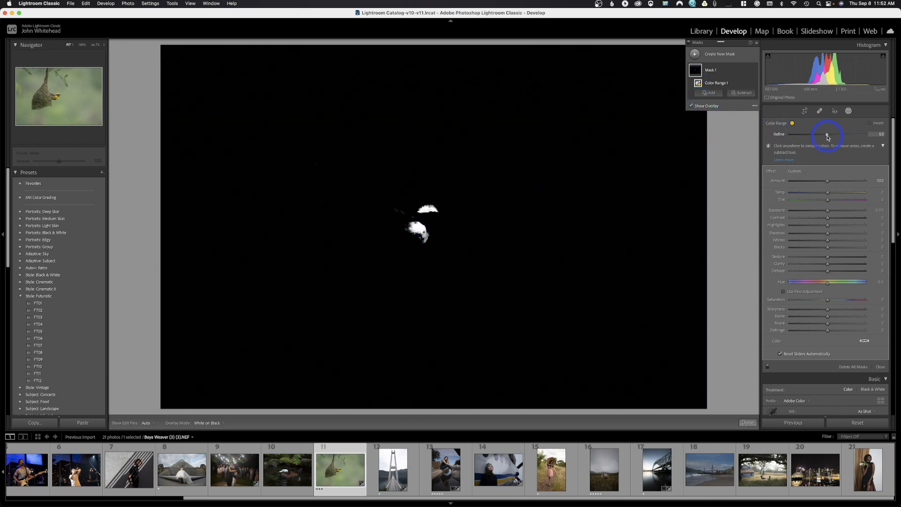
drag(827, 136, 795, 140)
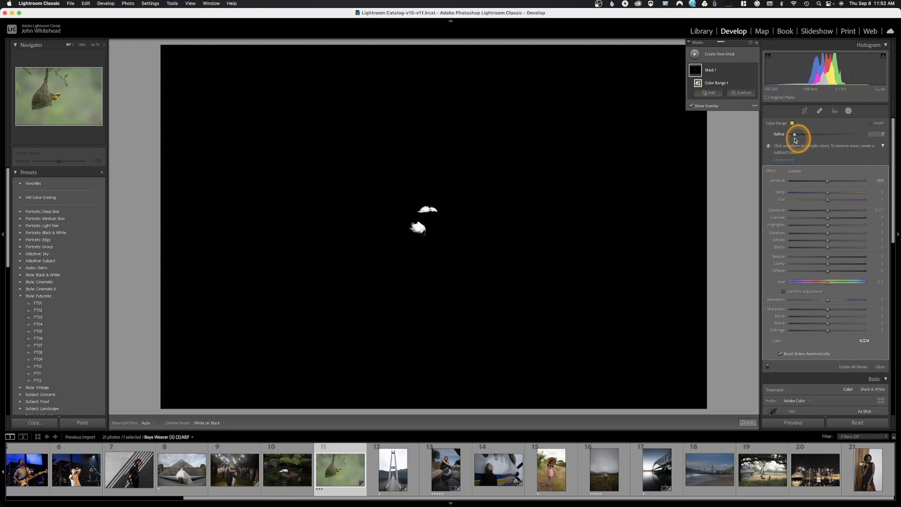
drag(794, 140, 831, 139)
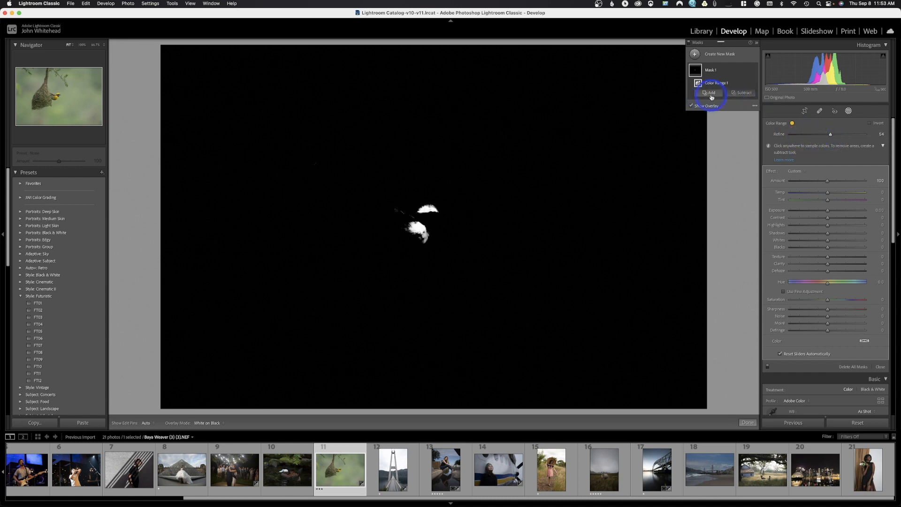
Step: Add a second color range sampled from the bird's yellow breast to the mask and show the overlay again
click(711, 94)
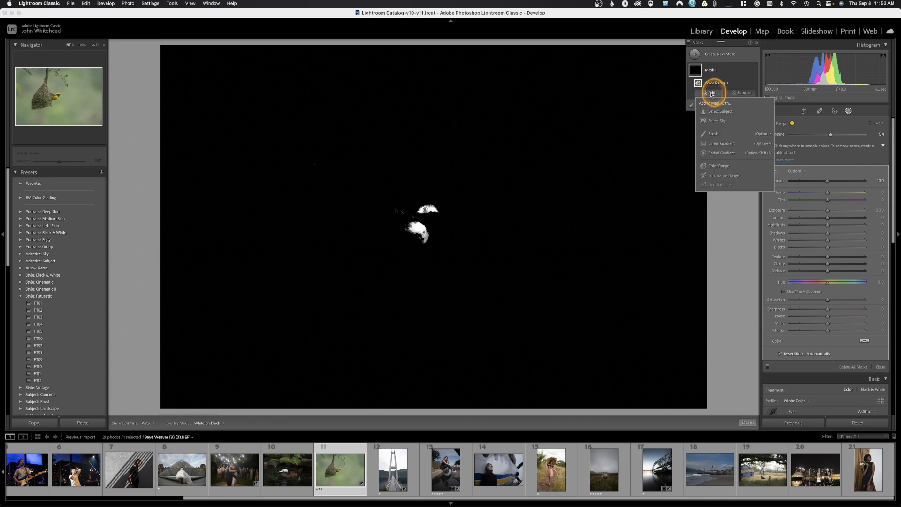
click(720, 167)
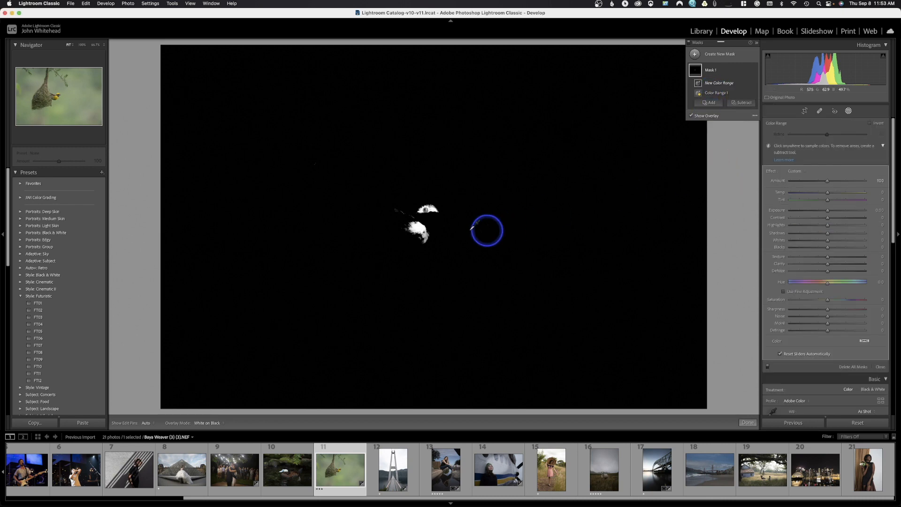
click(693, 116)
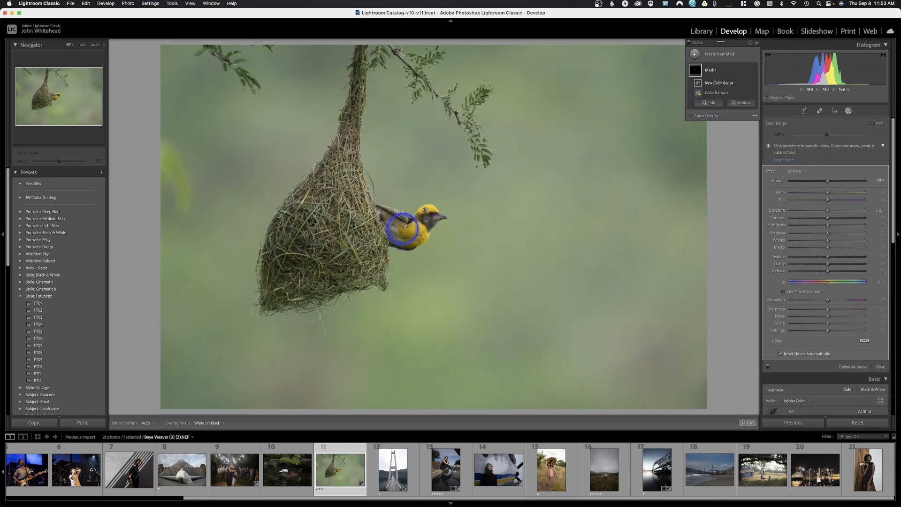
click(406, 230)
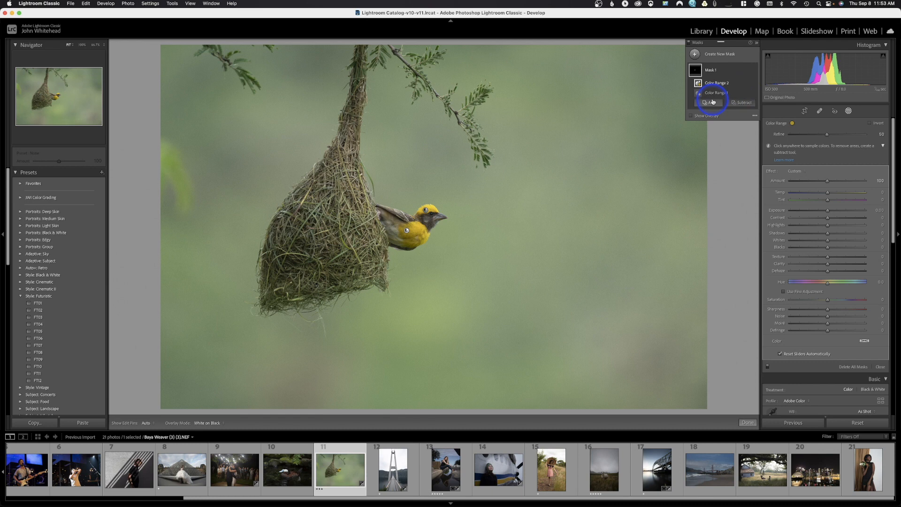
click(690, 117)
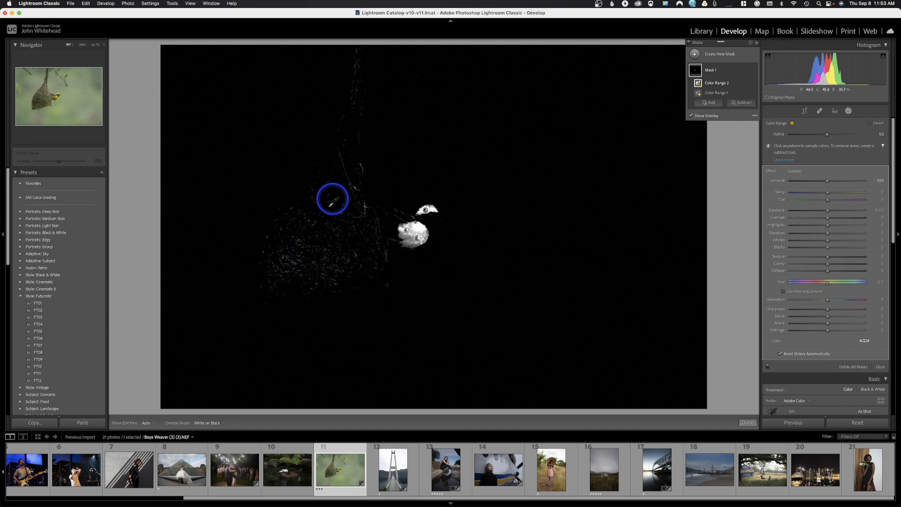
Step: Subtract the nest and its stem from the mask by painting over them with a size 24 brush
mouse_move(752, 88)
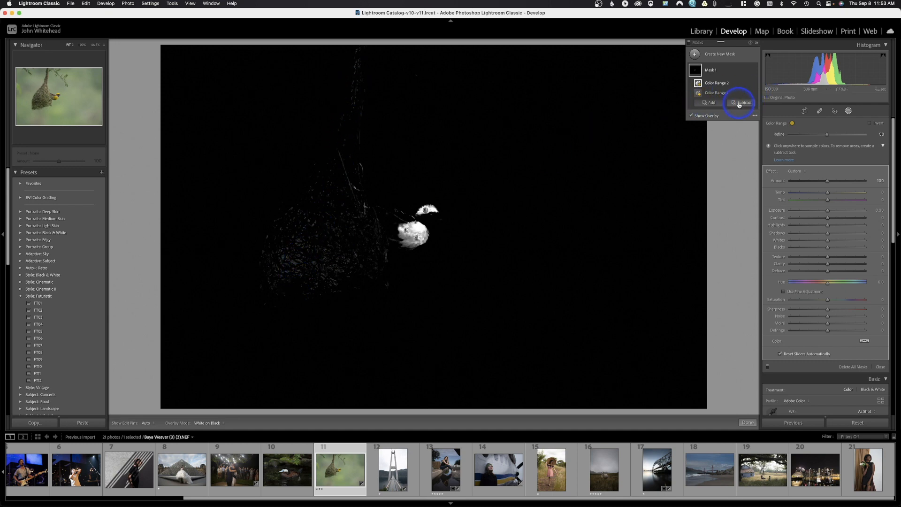
click(738, 105)
click(744, 144)
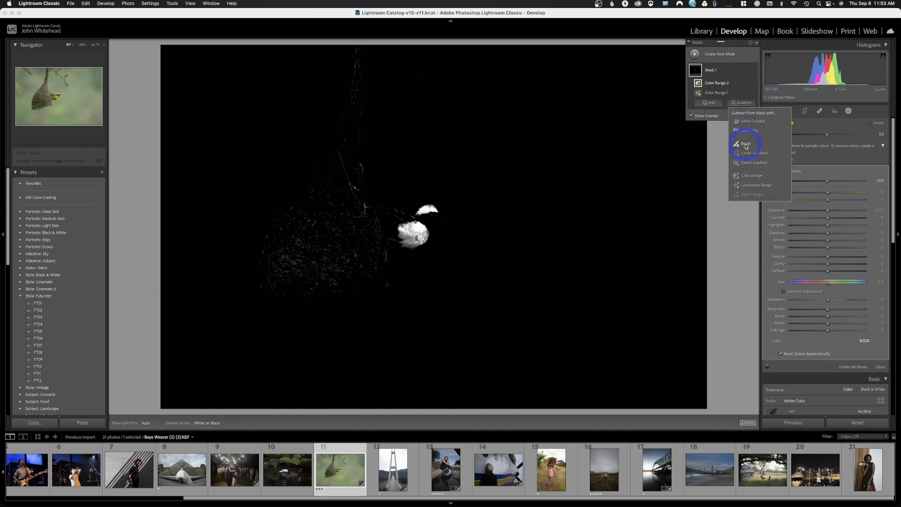
mouse_move(361, 84)
mouse_down()
mouse_move(333, 165)
mouse_move(344, 190)
mouse_move(340, 253)
mouse_move(358, 275)
mouse_move(318, 286)
mouse_move(268, 266)
mouse_move(302, 201)
mouse_move(298, 262)
mouse_up()
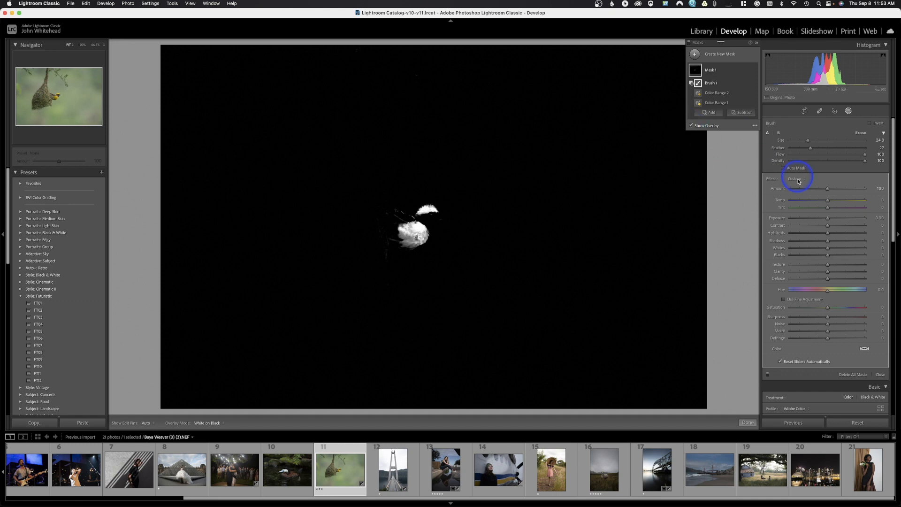
Step: Try the bird mask's exposure at 4.00, bring it back near zero, and raise its saturation before closing masking
drag(819, 217, 883, 221)
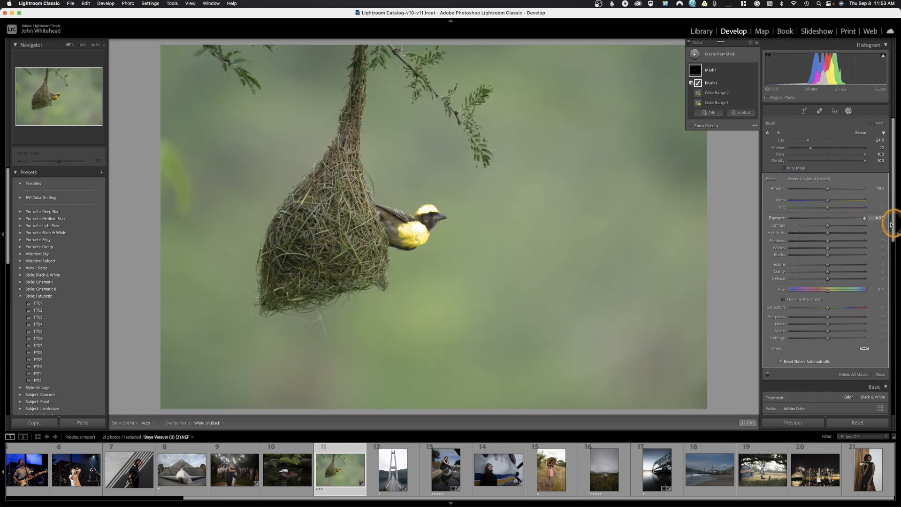
mouse_move(890, 224)
mouse_down()
mouse_move(817, 224)
mouse_move(827, 226)
mouse_up()
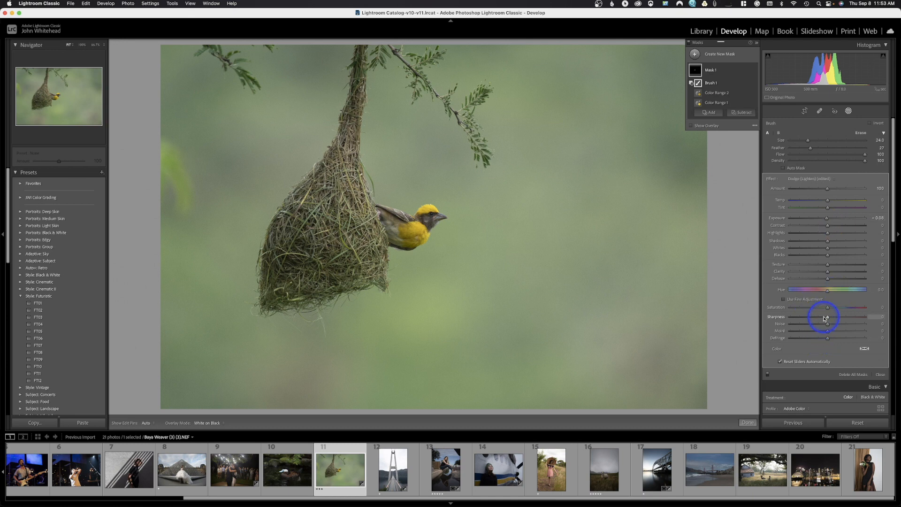
mouse_move(827, 308)
mouse_down()
mouse_move(851, 308)
mouse_move(844, 308)
mouse_up()
click(848, 112)
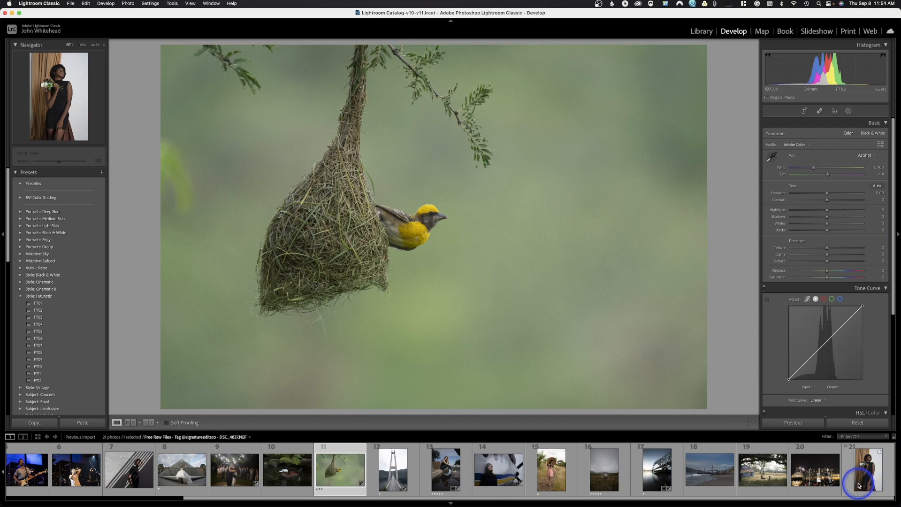
Step: Open the photo of the children at the tree swing and create a luminance range mask sampled from the bright sky between the branches
click(781, 488)
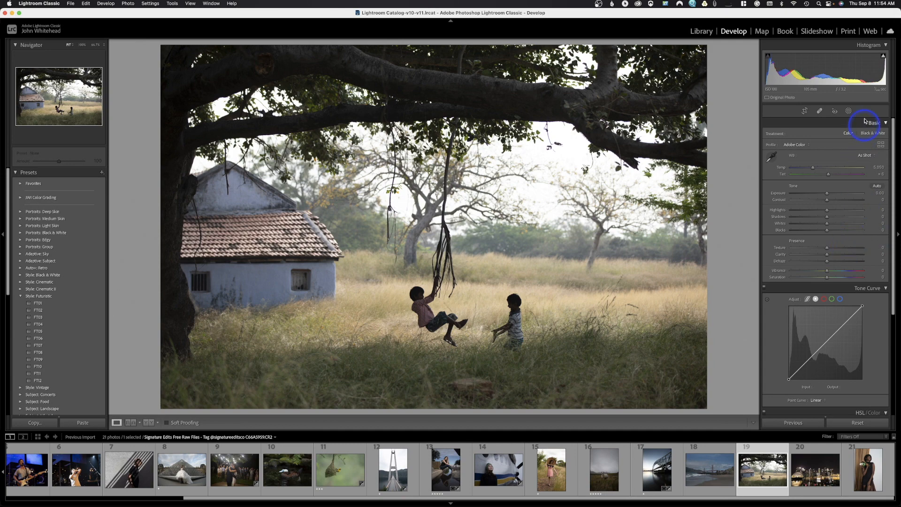
click(848, 111)
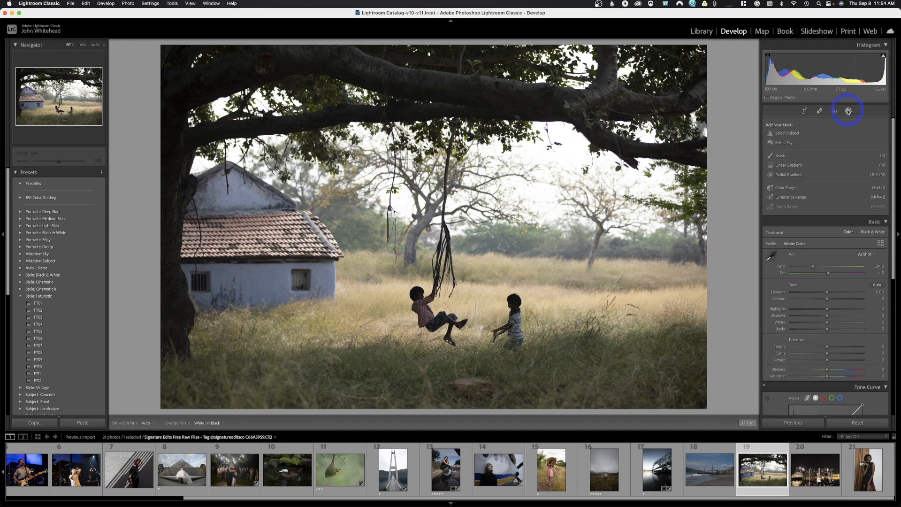
click(793, 199)
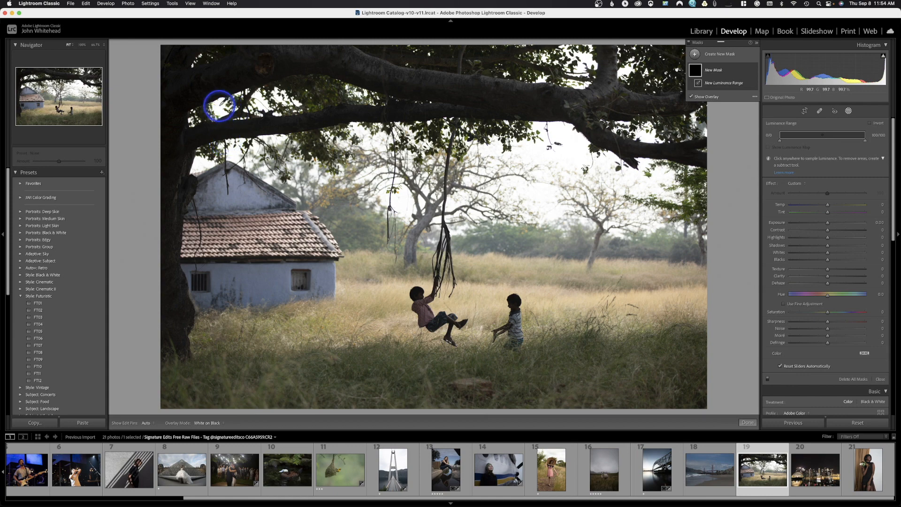
click(219, 105)
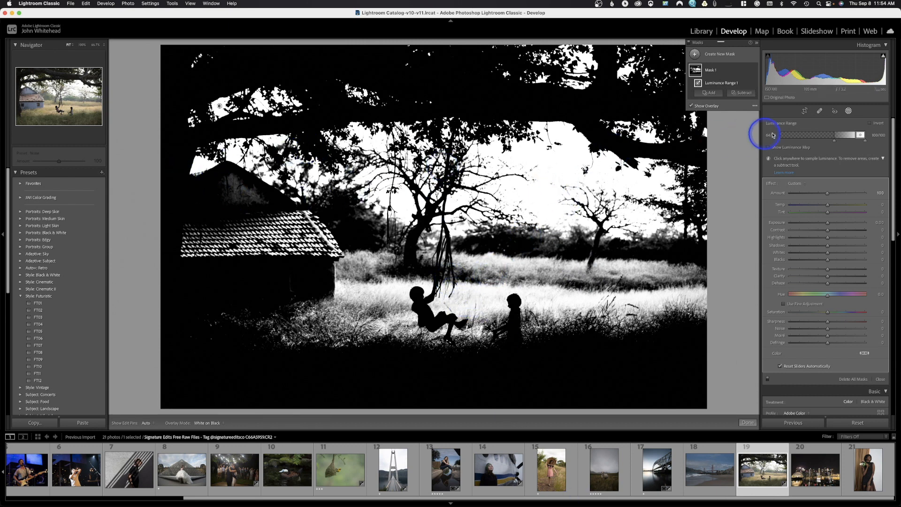
Step: Raise the lower limit of the mask's luminance range slightly, and invert the mask and revert it
drag(860, 135, 835, 142)
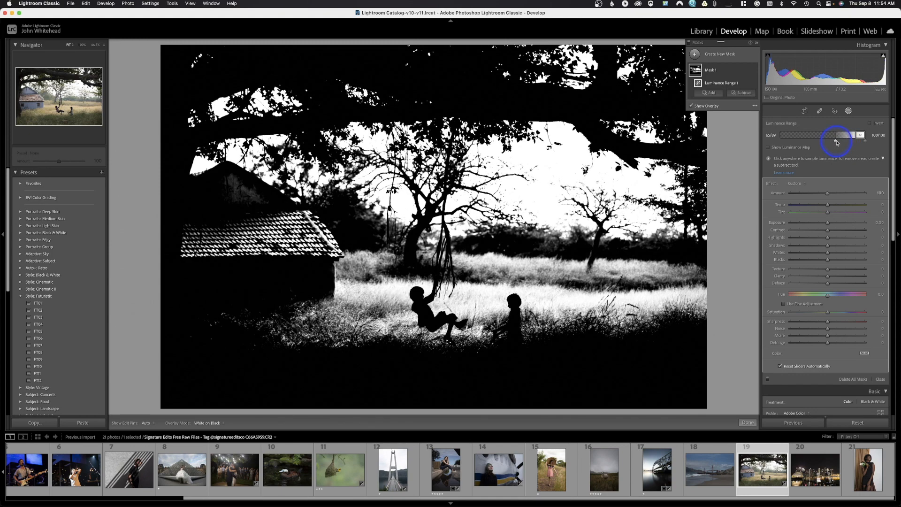
click(869, 122)
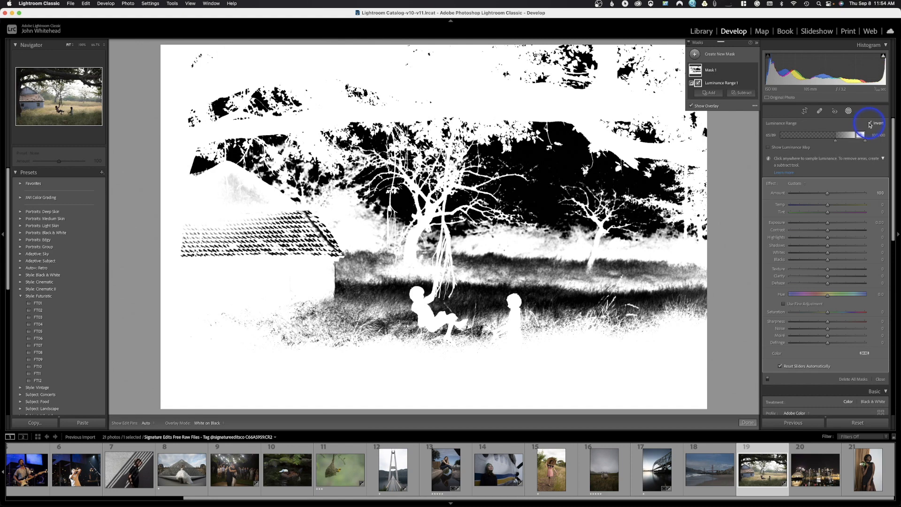
click(869, 124)
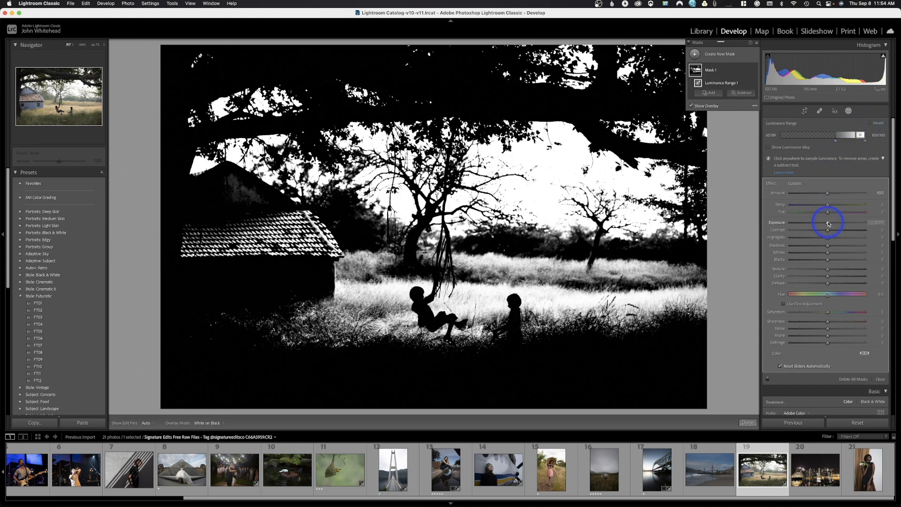
Step: Adjust the luminance mask's highlights slightly and make its temperature a little warmer
mouse_move(827, 238)
mouse_down()
mouse_move(852, 237)
mouse_move(752, 247)
mouse_move(884, 243)
mouse_move(802, 249)
mouse_move(880, 245)
mouse_move(828, 255)
mouse_up()
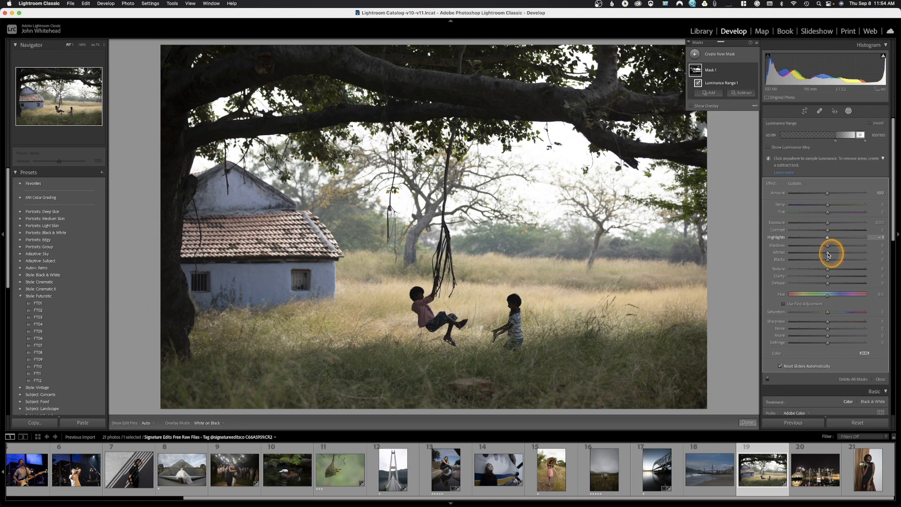
drag(828, 255, 828, 255)
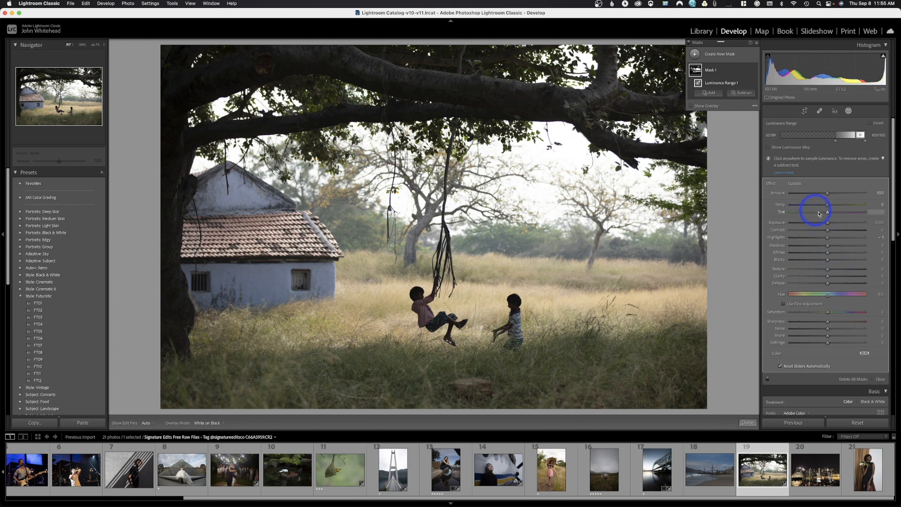
drag(826, 208, 832, 208)
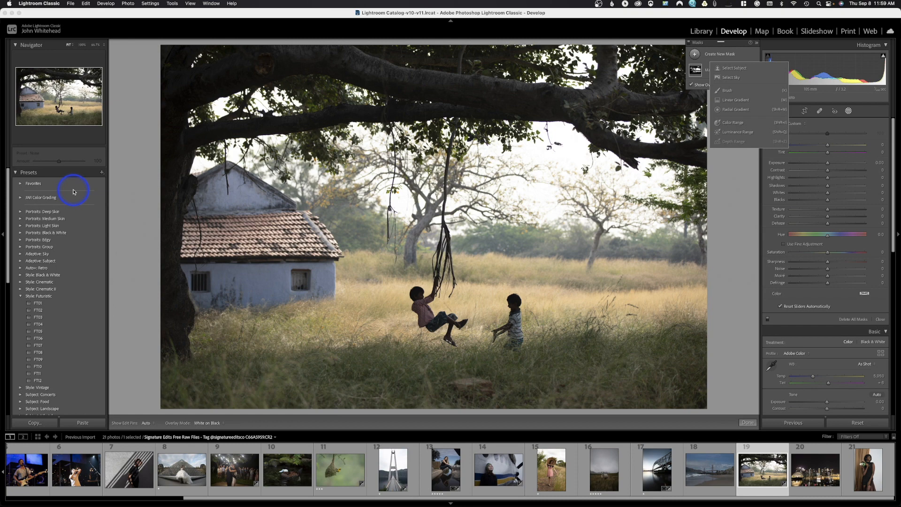
Step: Switch to the Library module and expand the list of collections
click(699, 32)
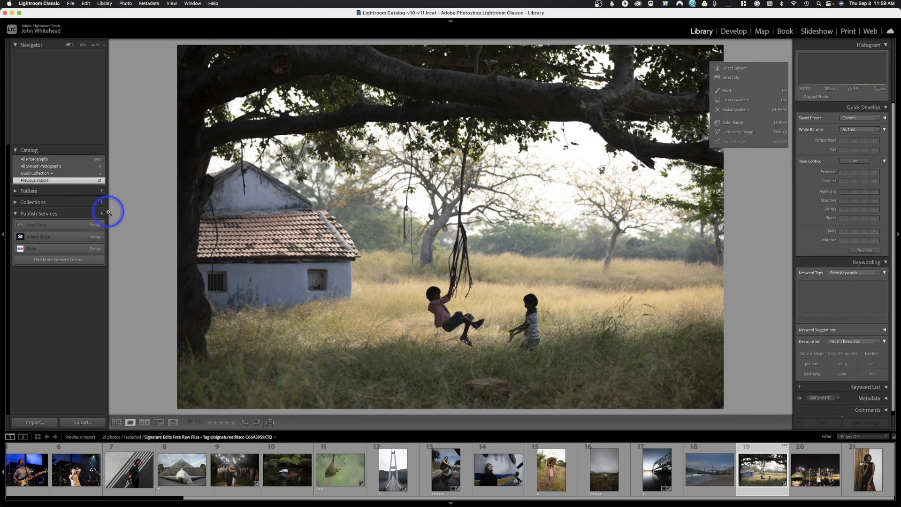
click(14, 202)
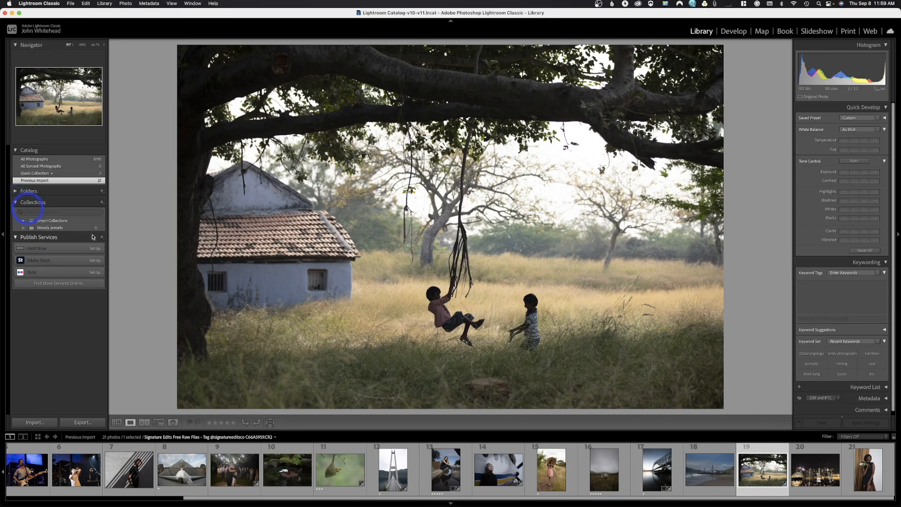